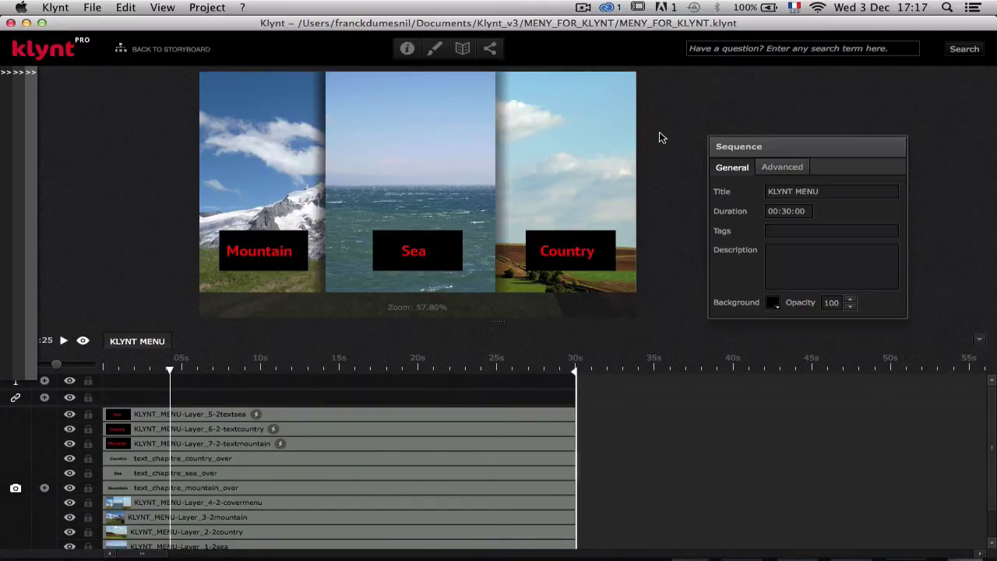
Step: Switch to Klynt 2.0, check the options available for the COVER-MENU.png clip, and return to the MENY_FOR_KLYNT project
mouse_move(671, 558)
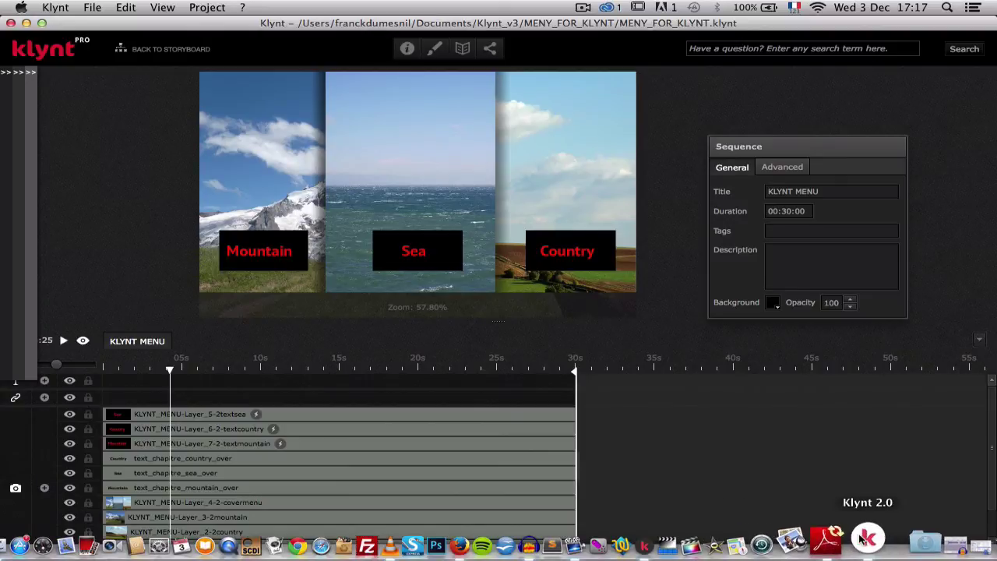
click(879, 545)
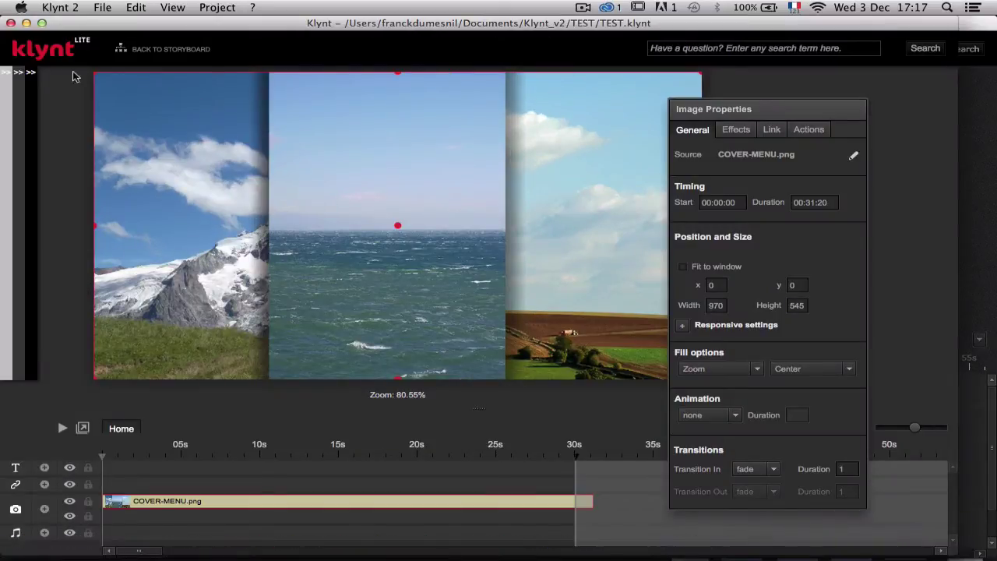
right_click(189, 503)
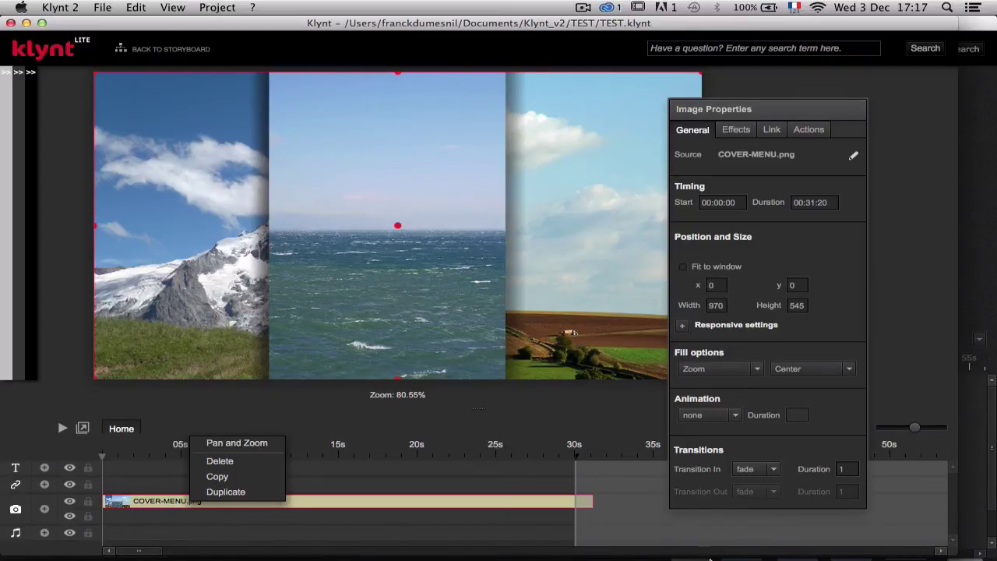
click(681, 539)
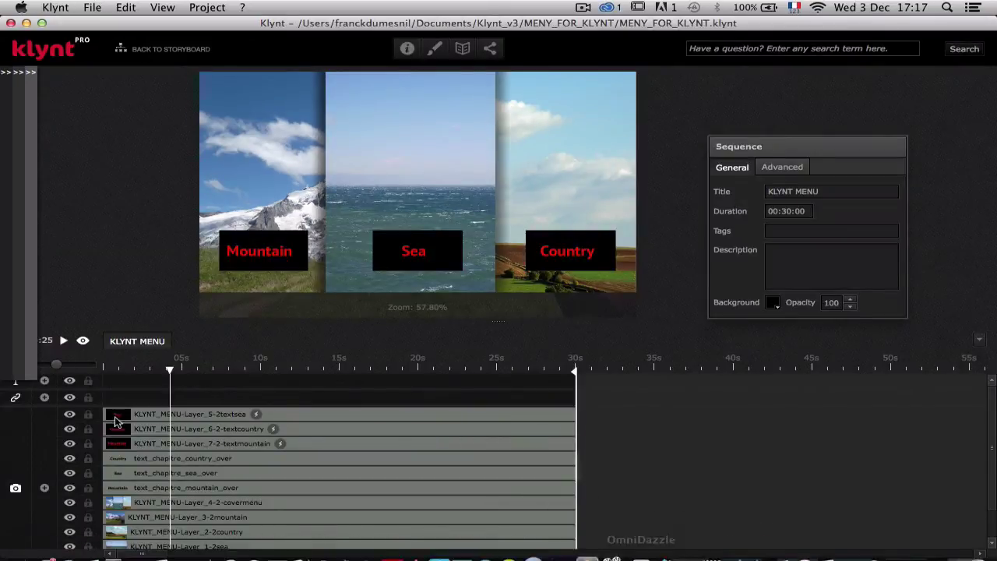
Step: Review the existing rollover interactions of the KLYNT_MENU-Layer_5-2textsea layer and close the interactions editor
right_click(153, 506)
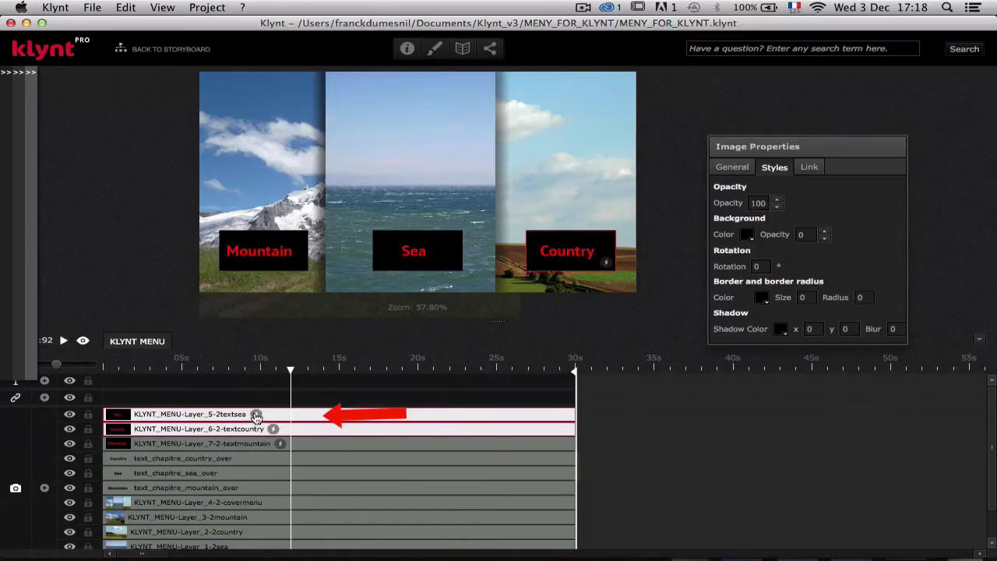
right_click(258, 416)
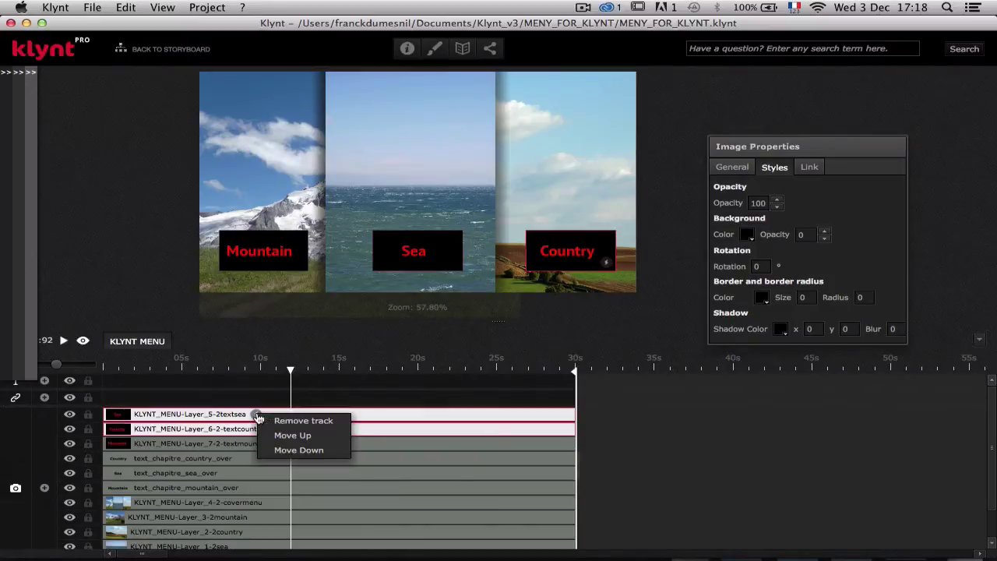
click(232, 417)
right_click(216, 416)
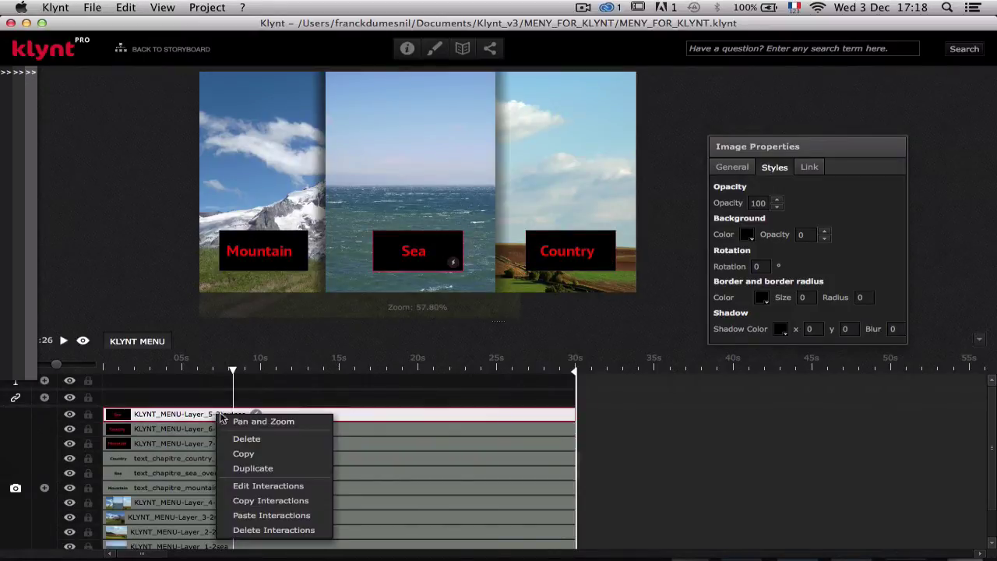
click(258, 487)
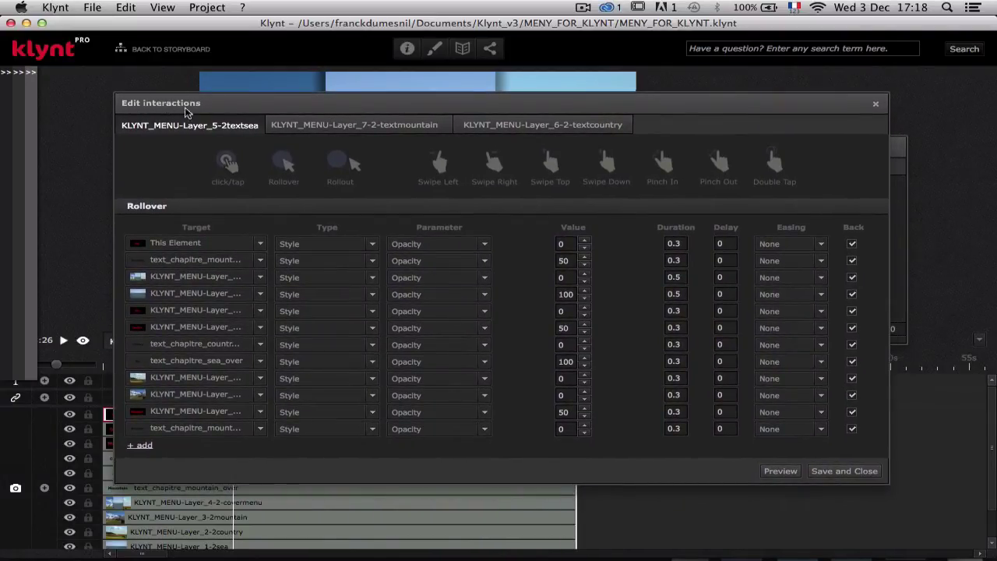
drag(232, 99, 235, 96)
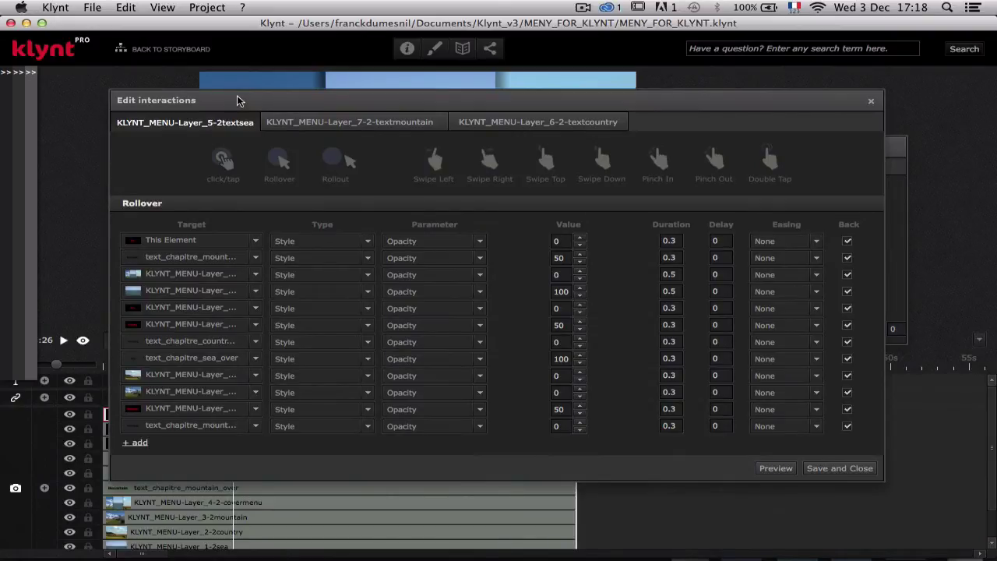
click(871, 101)
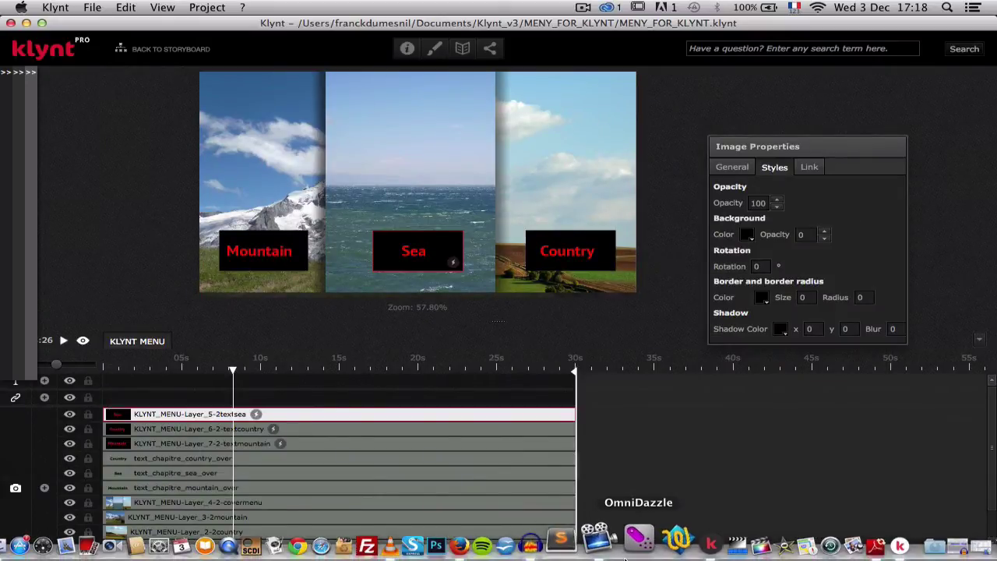
Step: Switch to Firefox, examine the rollover effects of the Les Voyageurs menu, check the MENY FOR KLYNT preview, and return to Klynt
click(501, 538)
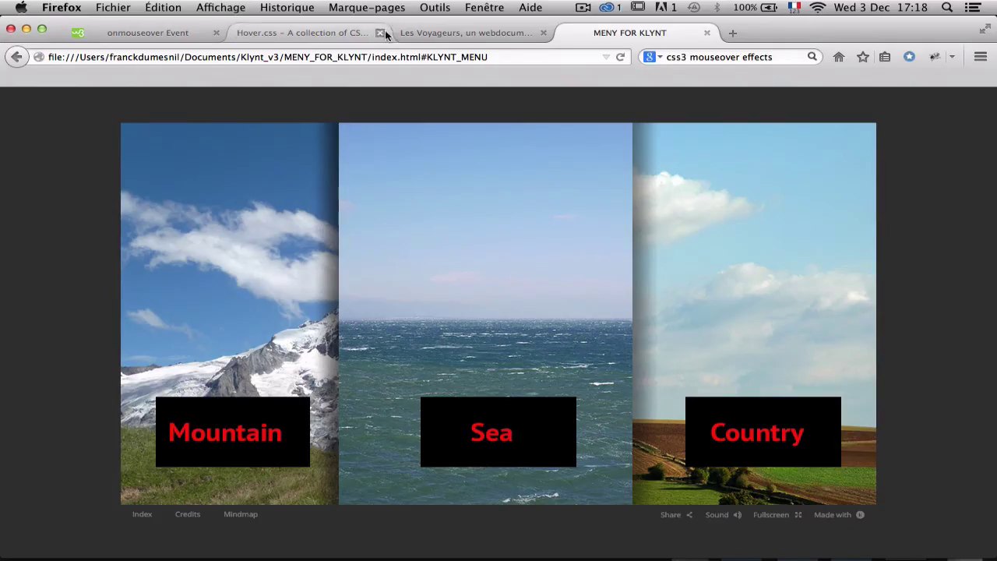
click(414, 34)
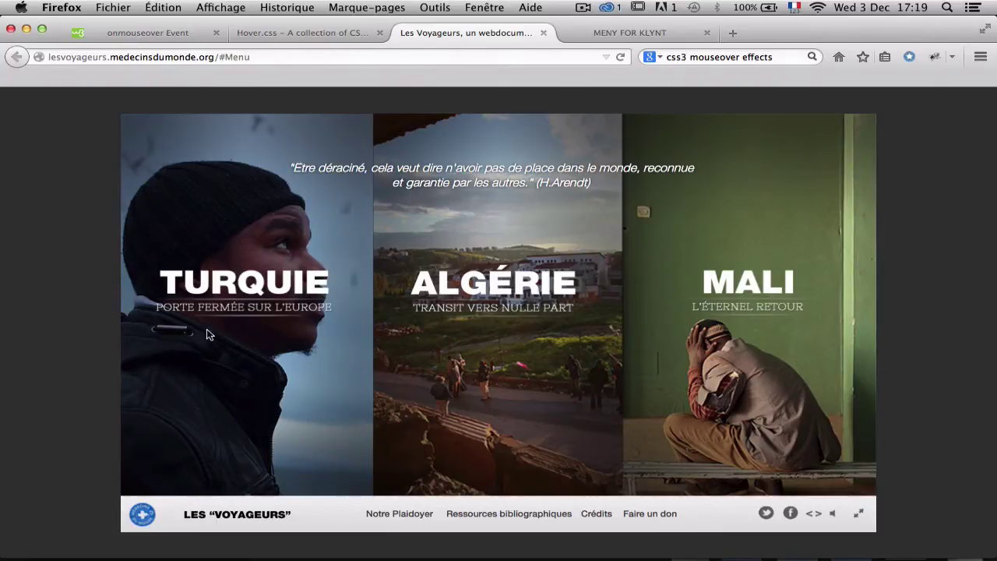
mouse_move(238, 308)
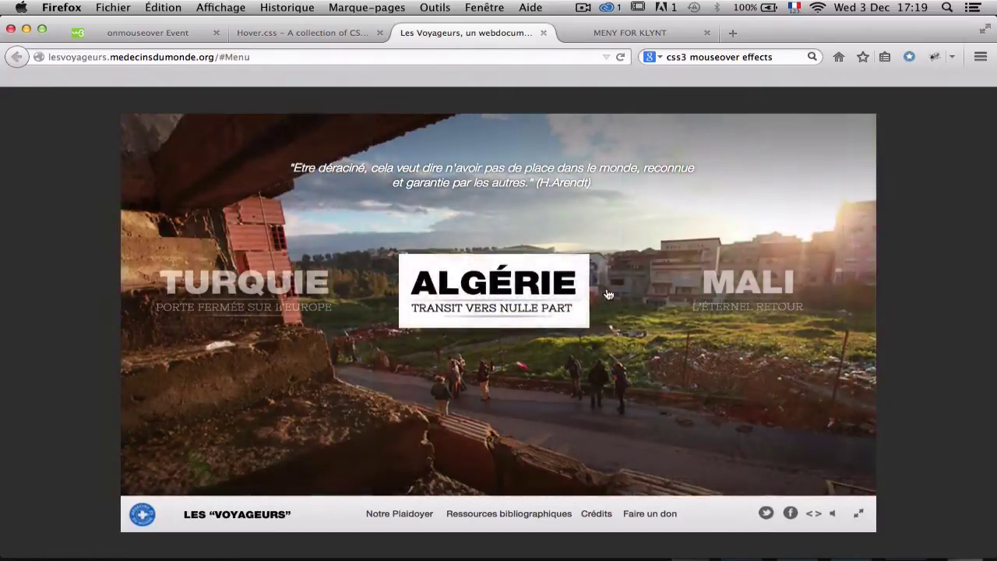
mouse_move(740, 292)
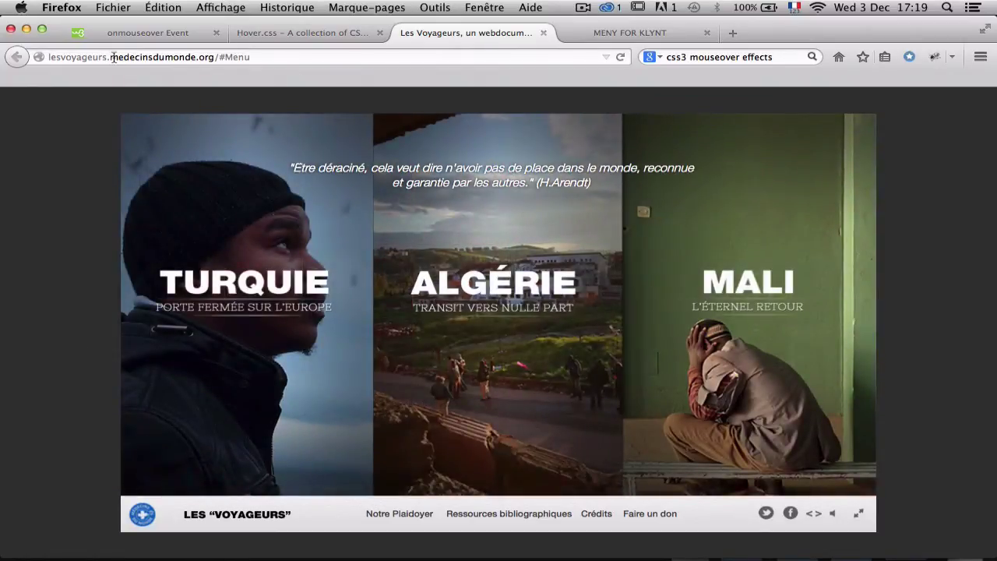
click(265, 57)
click(104, 279)
click(600, 31)
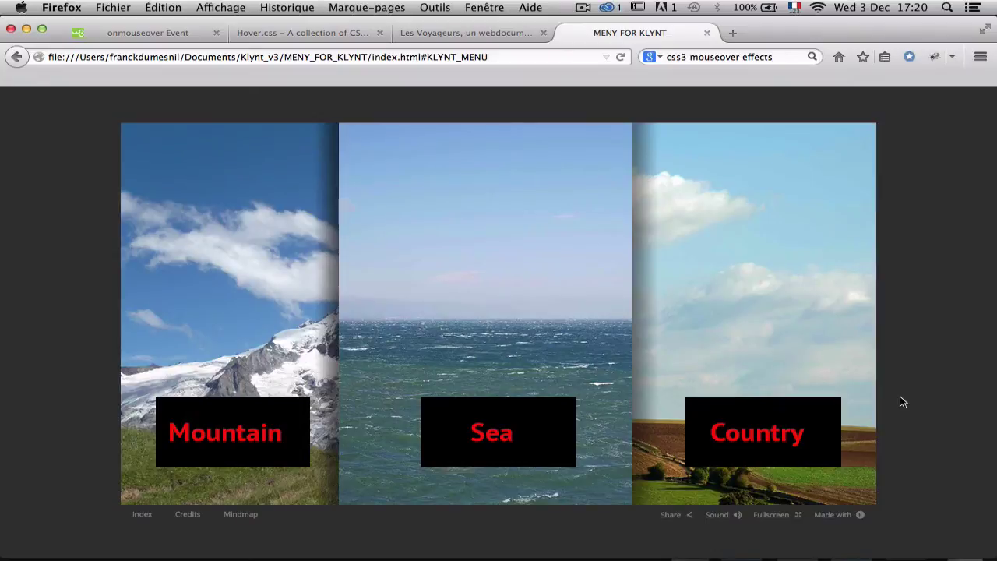
click(881, 550)
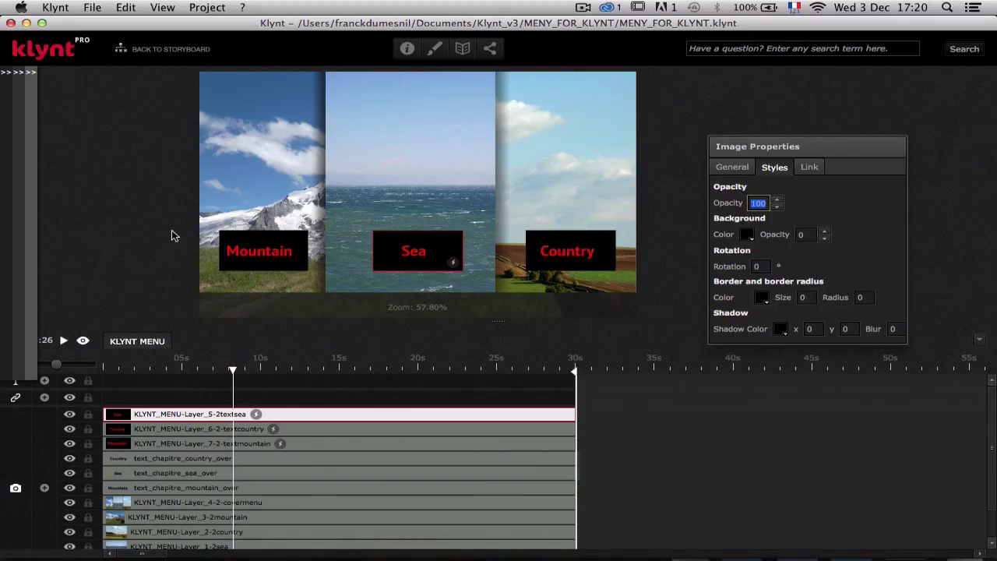
Step: Hide the KLYNT_MENU-Layer_7-2-textmountain layer briefly to inspect text_chapitre_mountain_over beneath it, and show it again
click(230, 256)
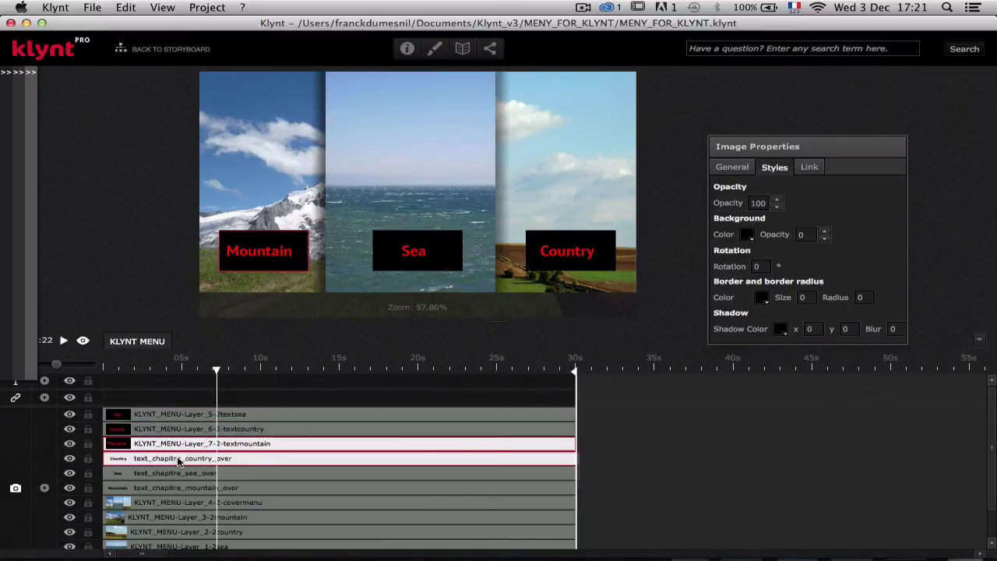
click(180, 489)
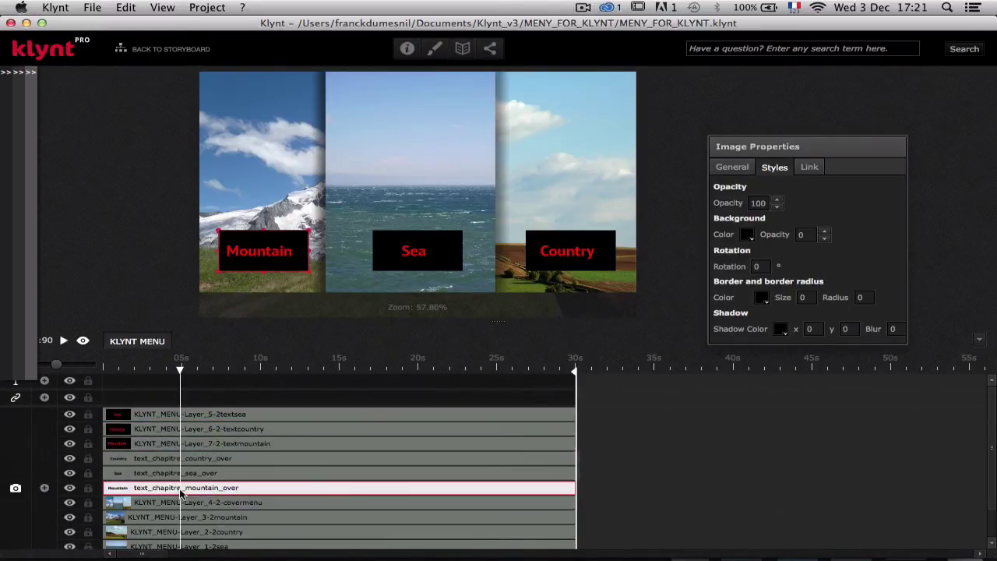
click(70, 445)
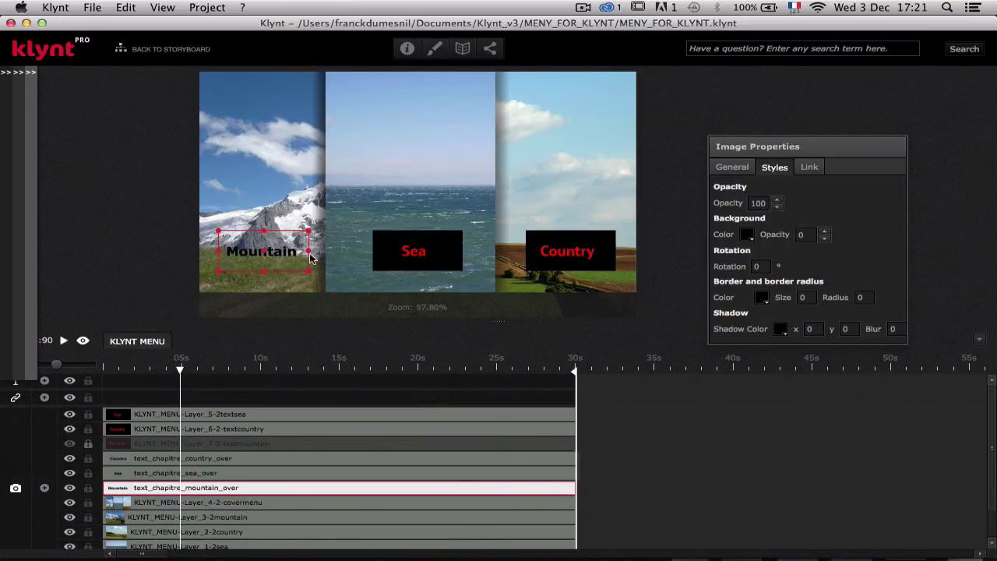
click(69, 444)
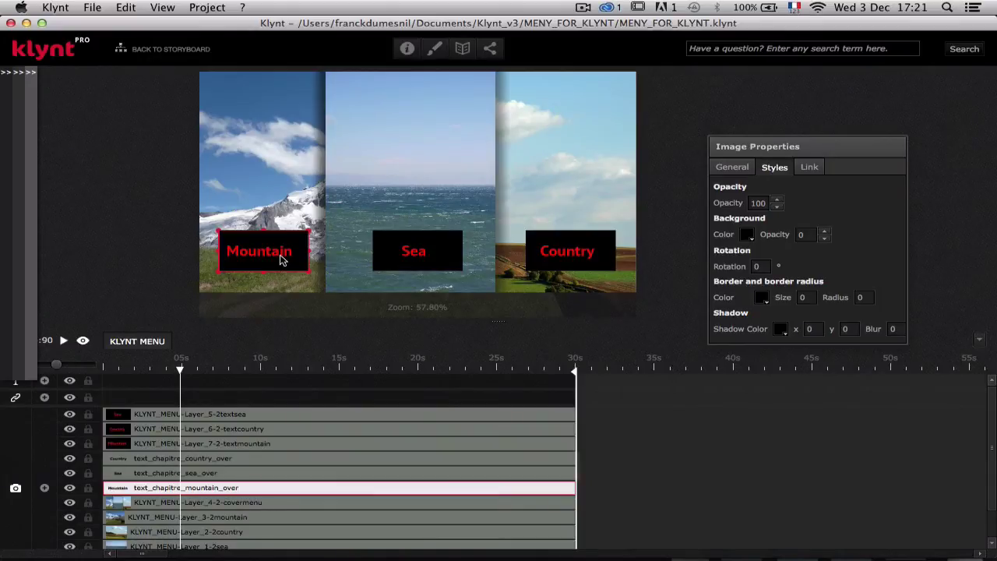
Step: Add a Rollover interaction to the KLYNT_MENU-Layer_7-2-textmountain layer
click(248, 447)
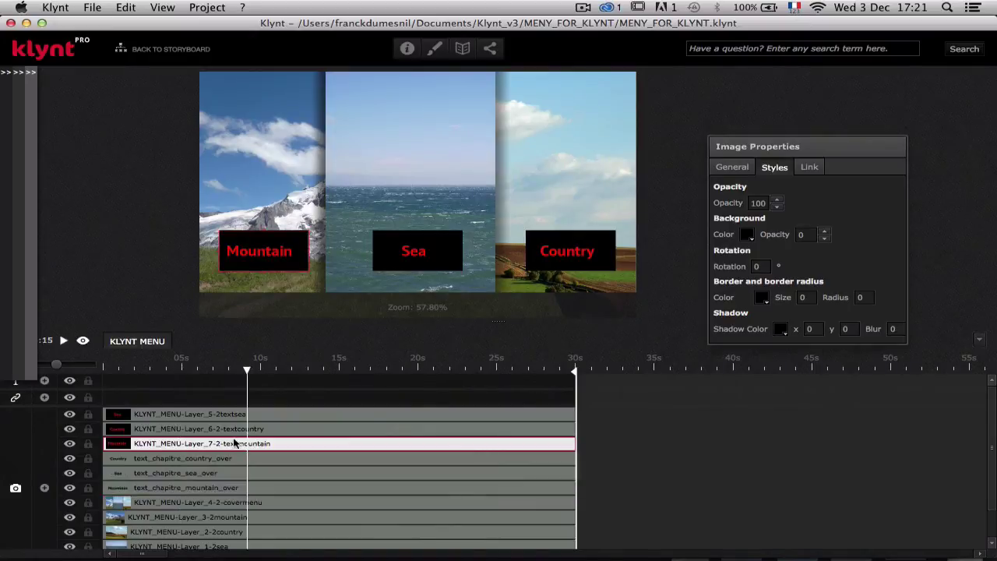
right_click(225, 448)
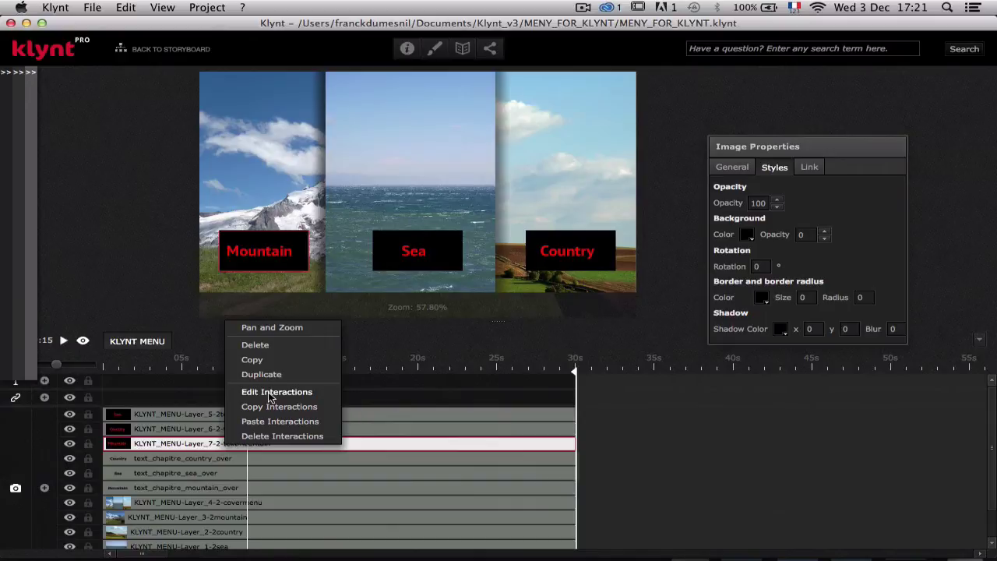
click(276, 392)
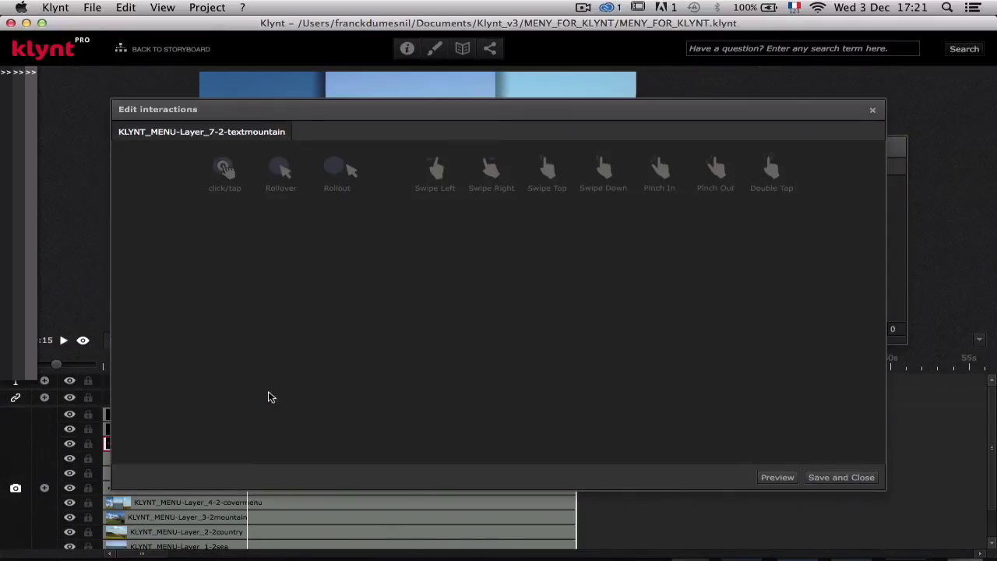
drag(447, 116, 460, 118)
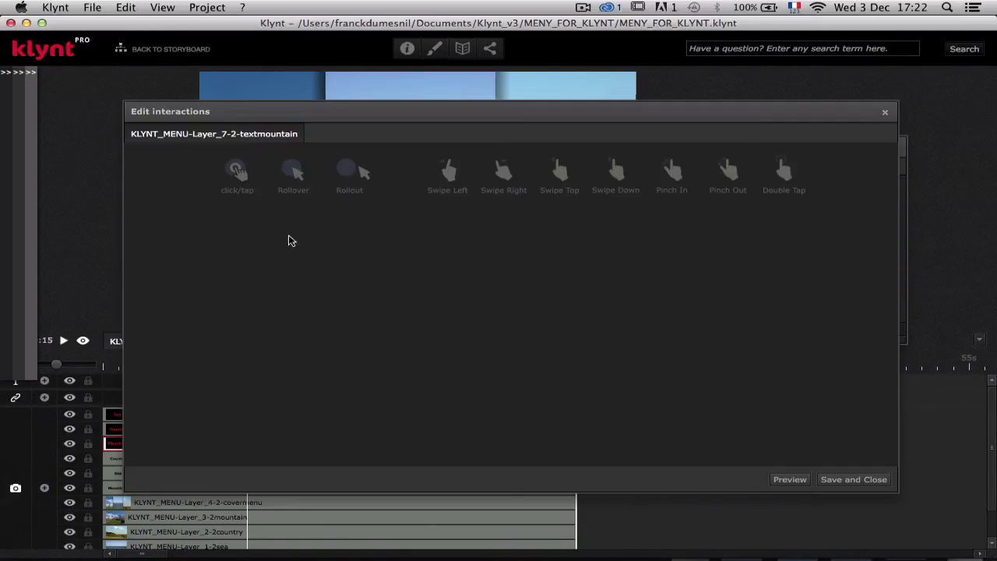
click(295, 175)
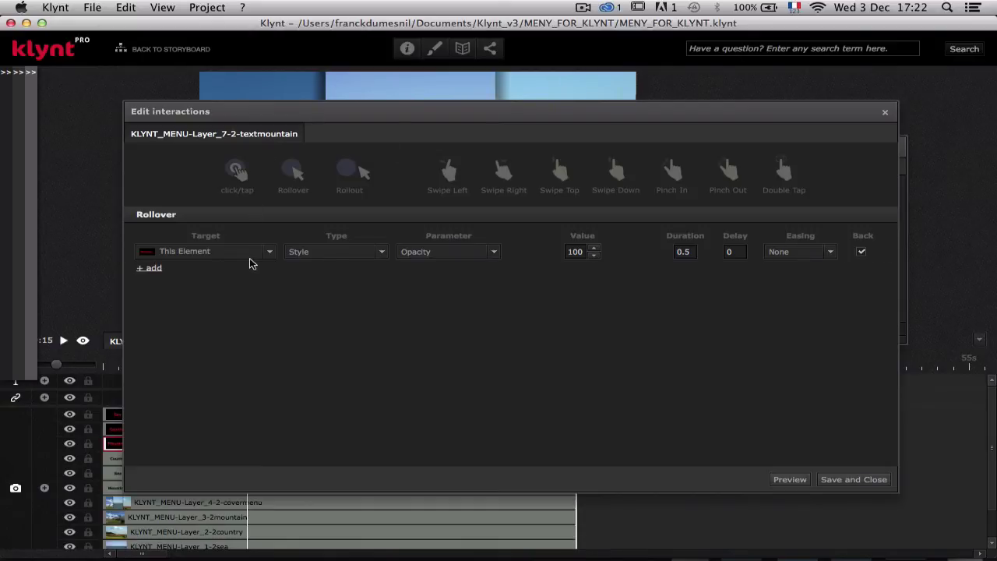
Step: Set the Mountain label's rollover action to an Opacity value of 0 and preview the effect in the browser
drag(379, 111, 368, 109)
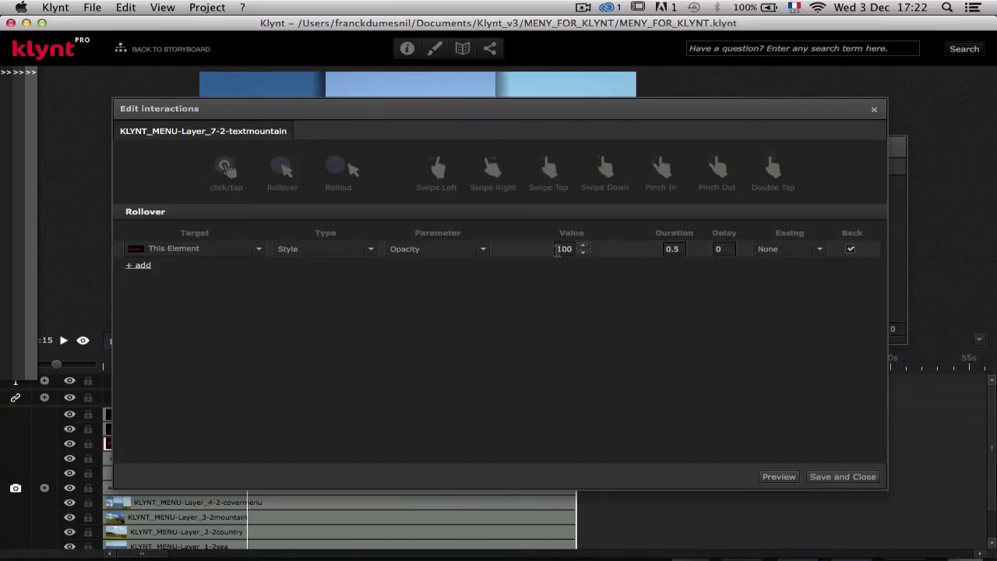
click(483, 249)
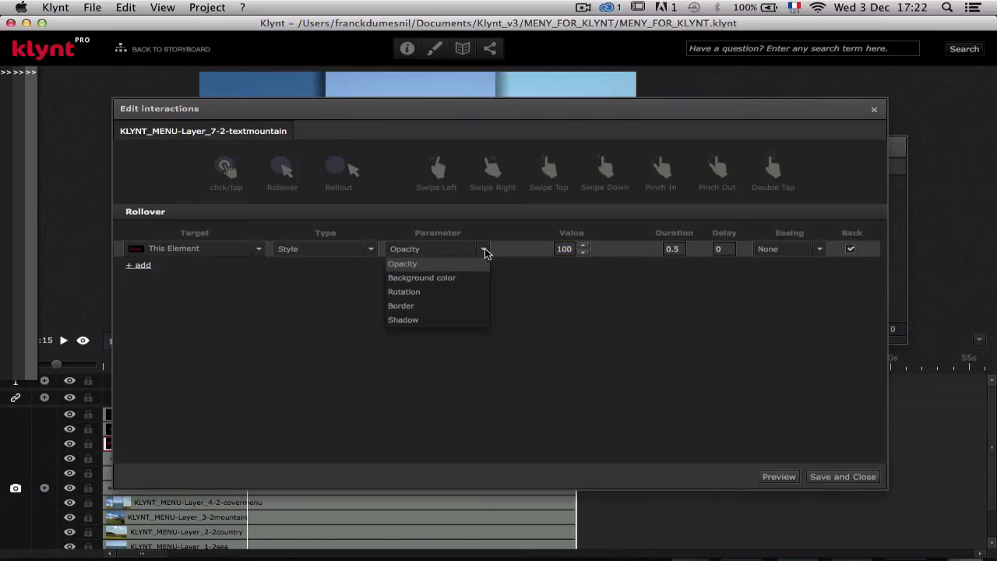
click(420, 265)
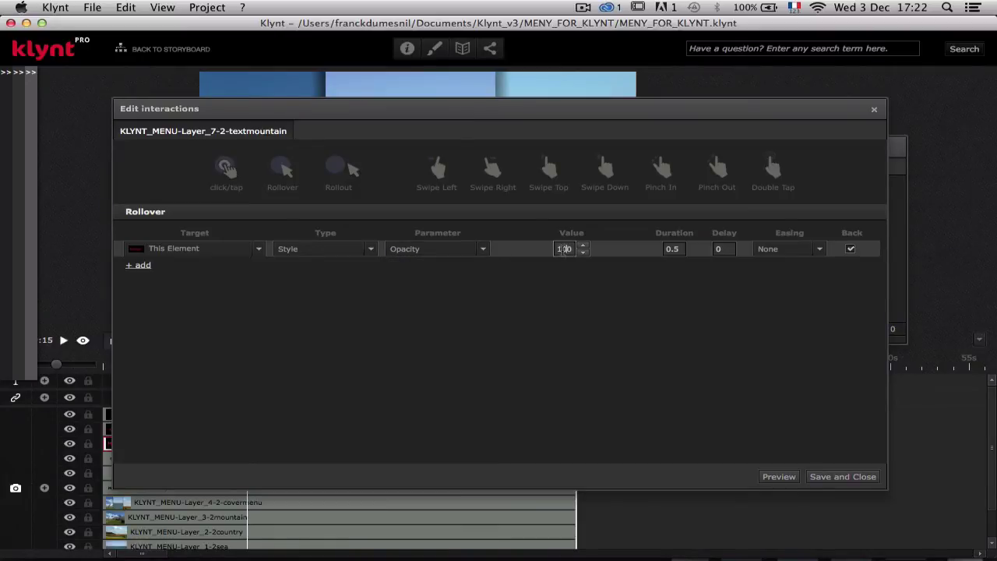
double_click(558, 248)
text(0)
click(780, 477)
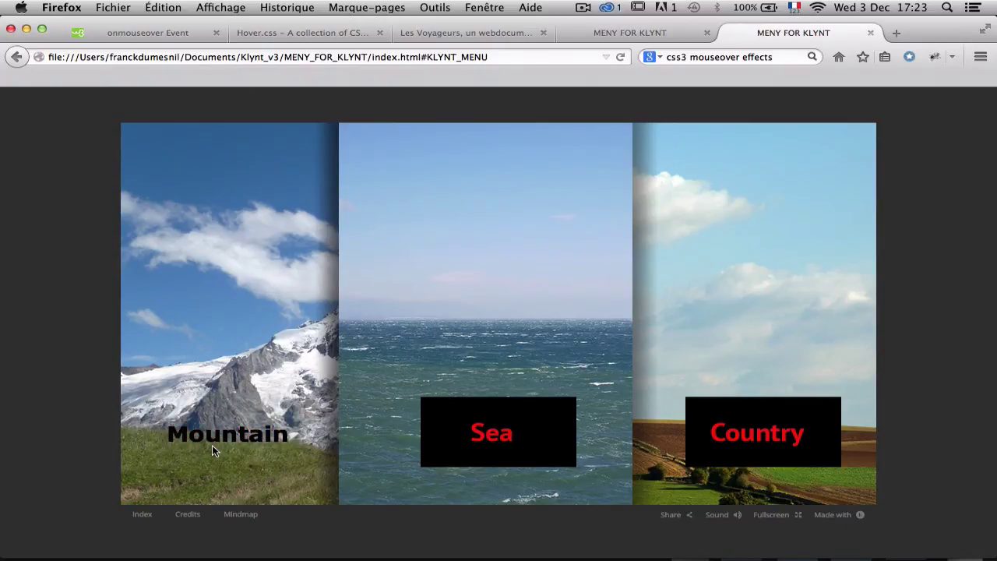
key(super+Tab)
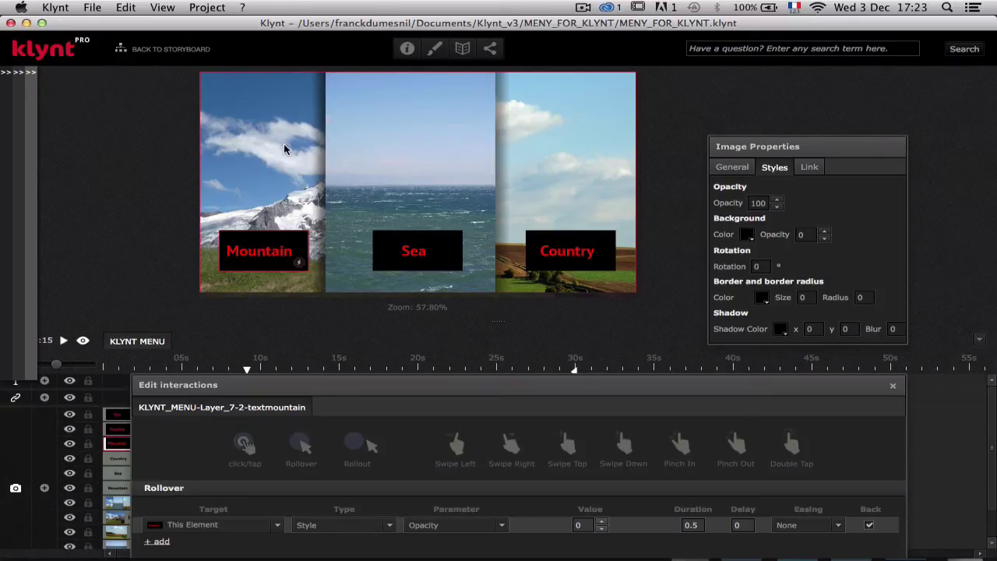
Step: Add a second rollover action targeting KLYNT_MENU-Layer_4-2-covermenu with an Opacity value of 0
drag(376, 387, 315, 102)
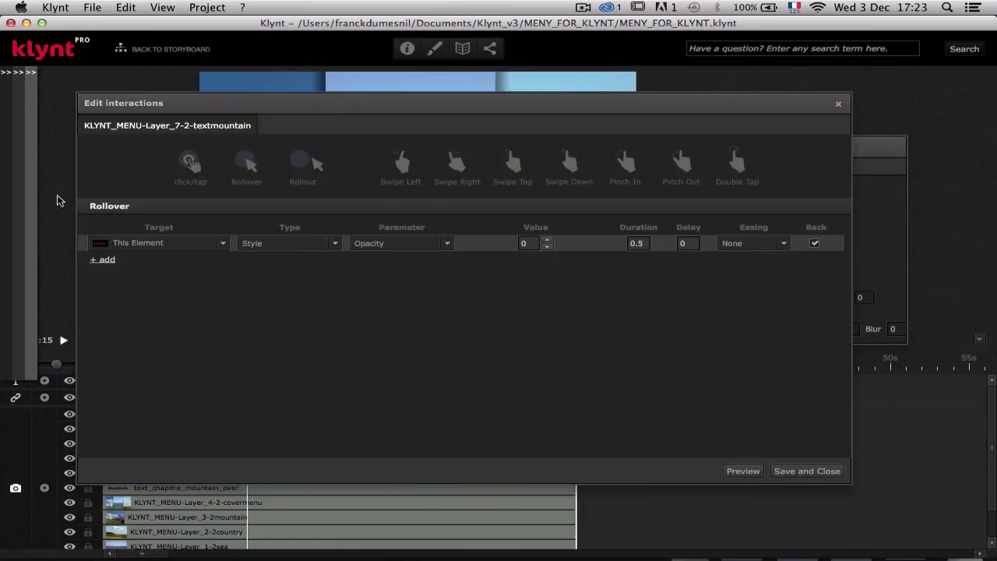
click(106, 260)
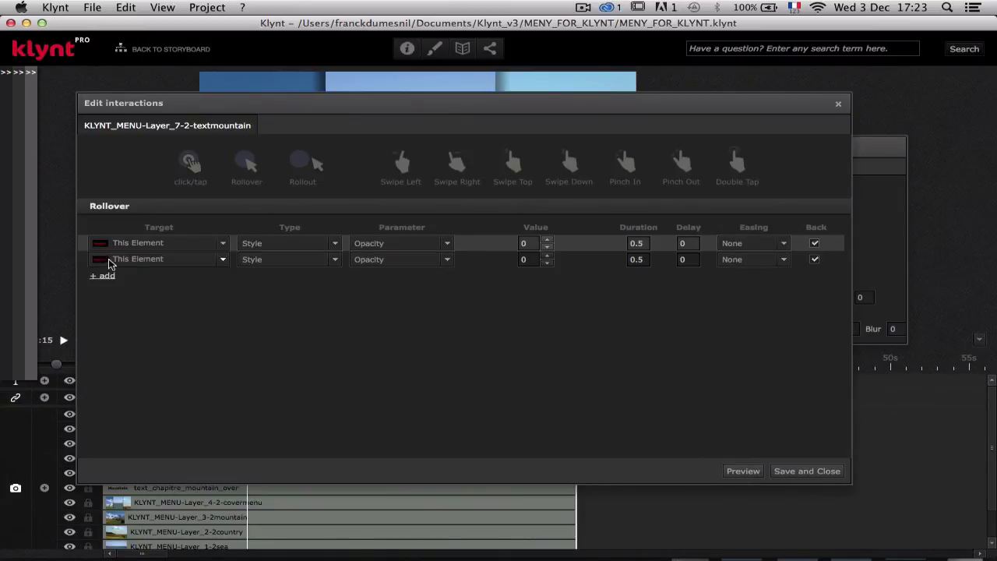
click(223, 261)
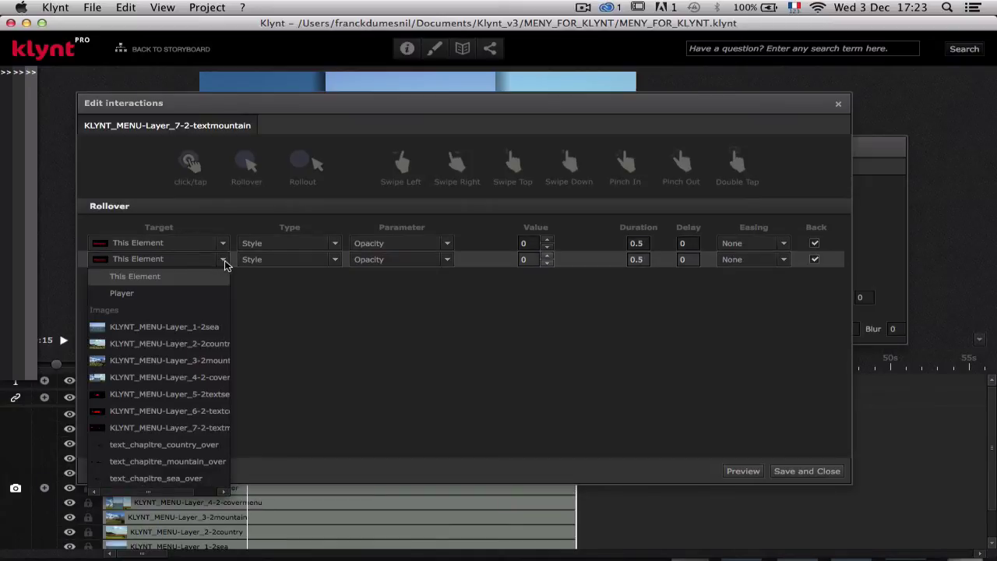
click(223, 378)
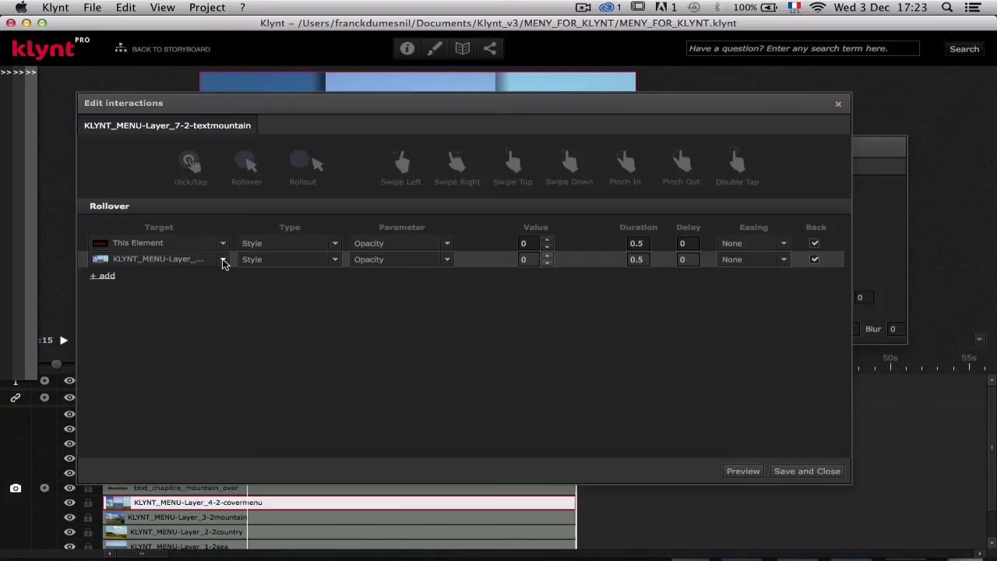
click(532, 262)
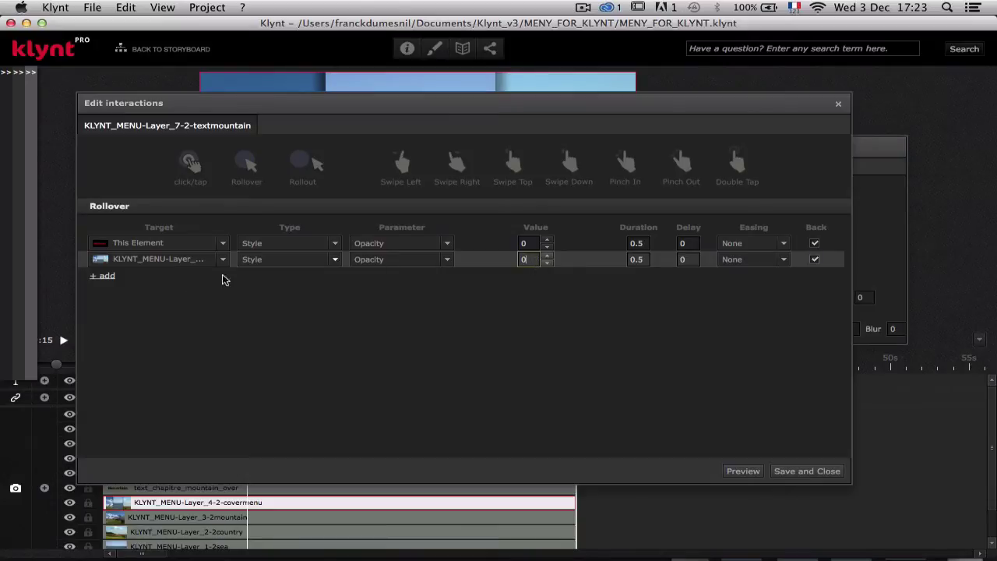
Step: Add a third rollover action targeting KLYNT_MENU-Layer_3-2mountain with an Opacity value of 100 and preview the effect in the browser
click(111, 278)
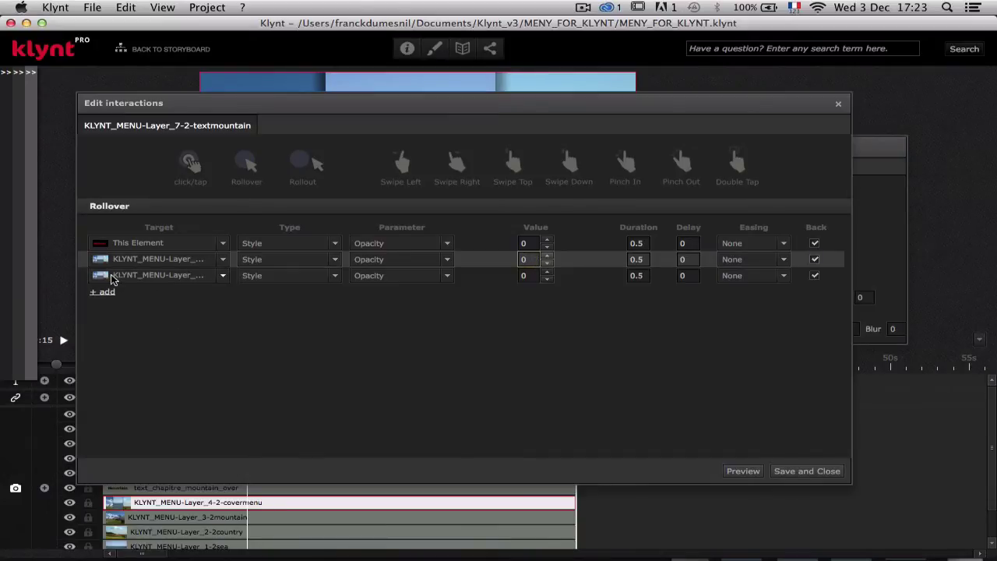
click(198, 278)
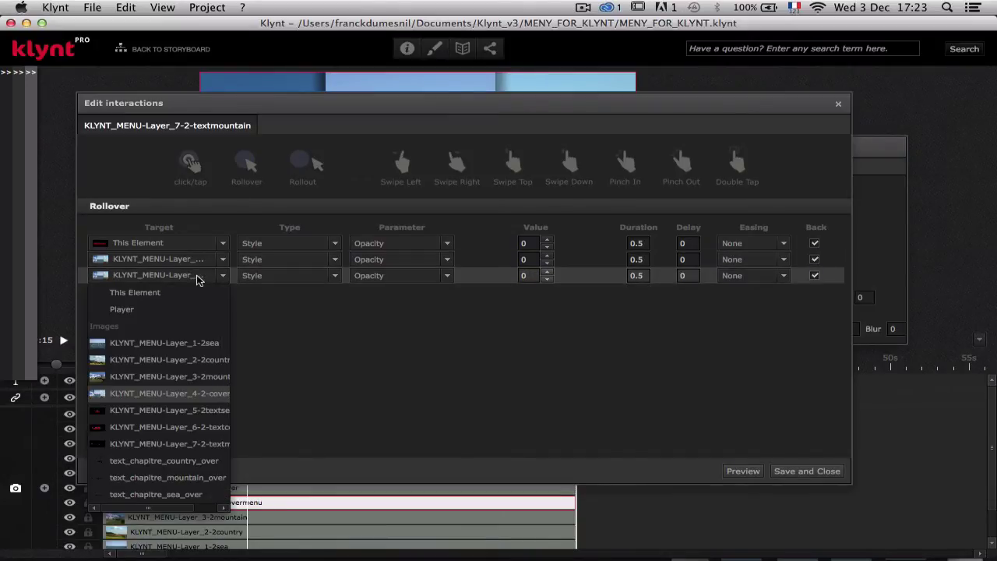
click(205, 377)
click(524, 276)
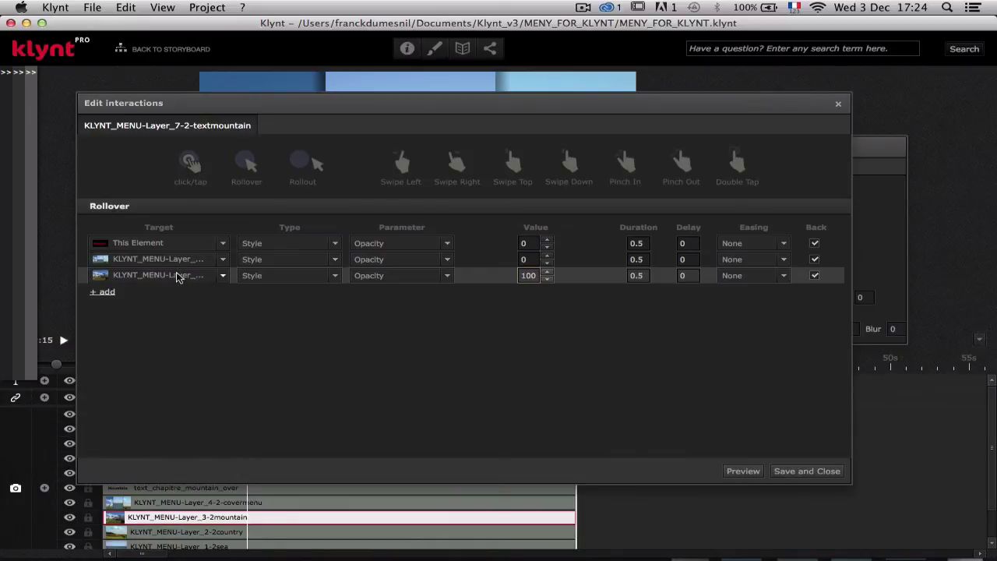
click(751, 473)
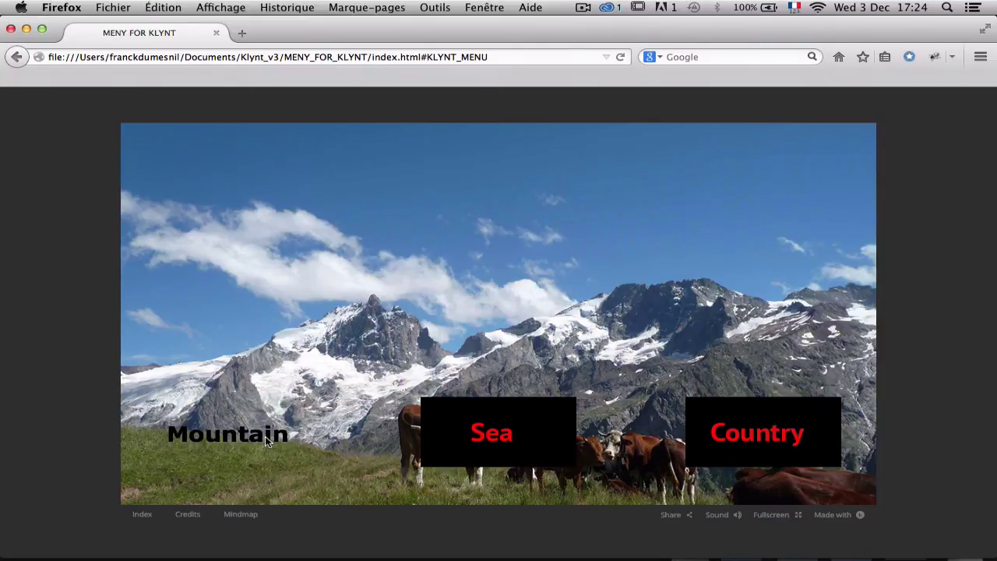
key(super+w)
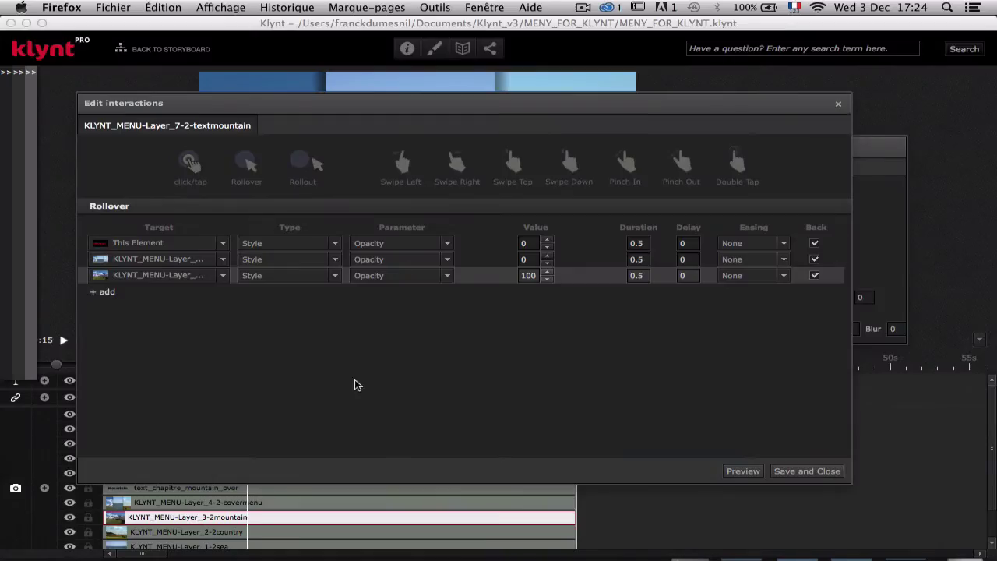
Step: Add a fourth rollover action targeting KLYNT_MENU-Layer_5-2textsea with an Opacity value of 50
click(105, 295)
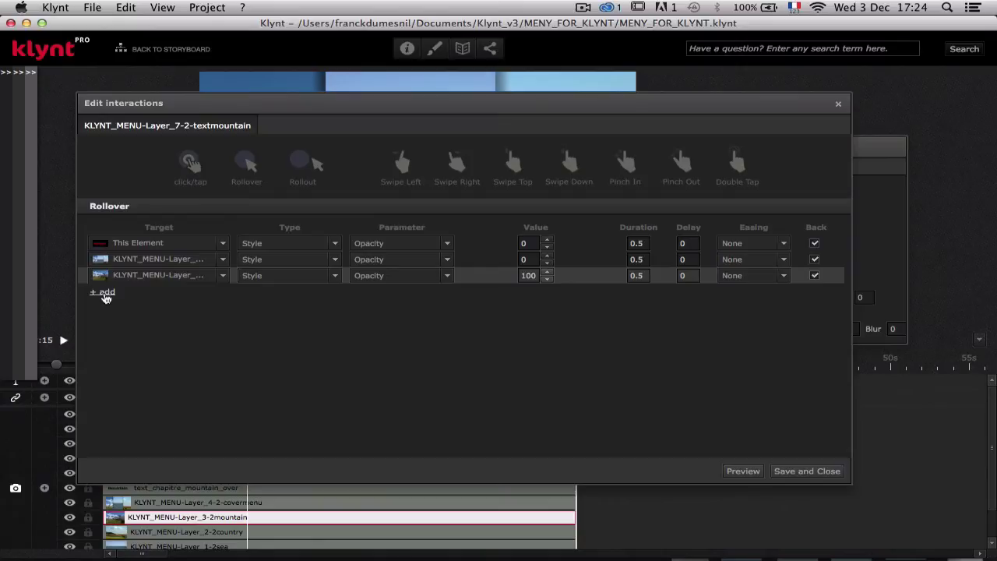
click(106, 294)
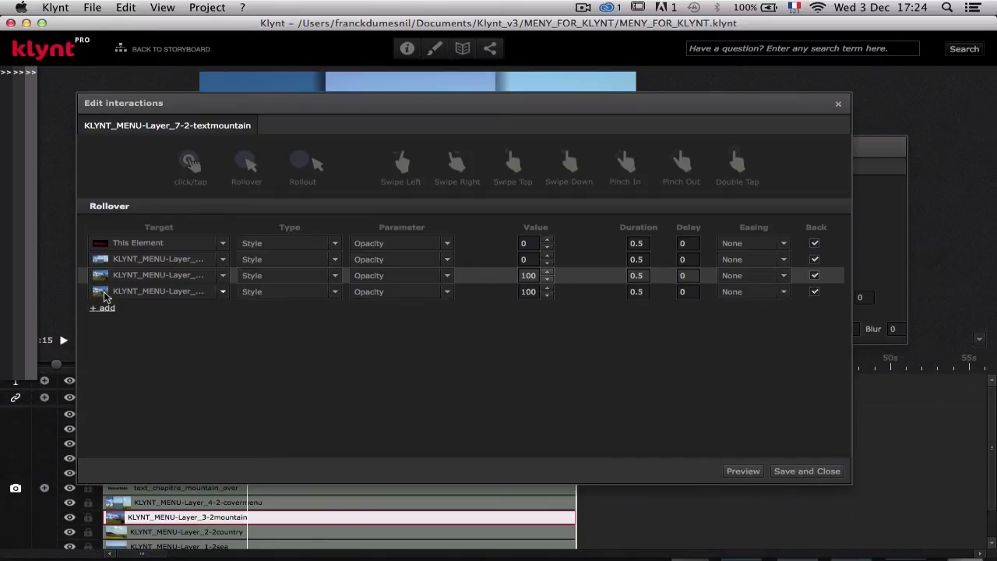
click(190, 291)
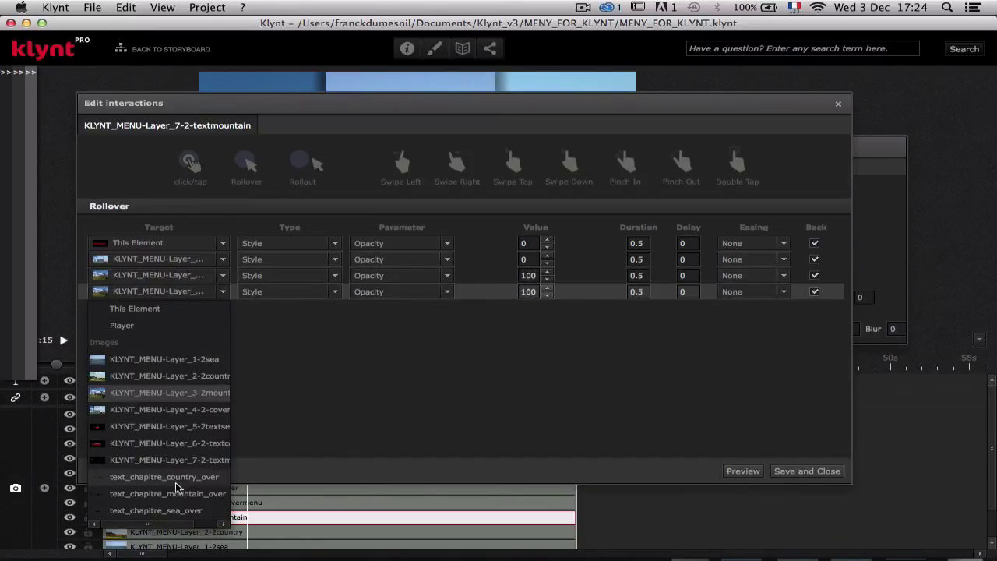
click(175, 429)
double_click(525, 292)
text(50)
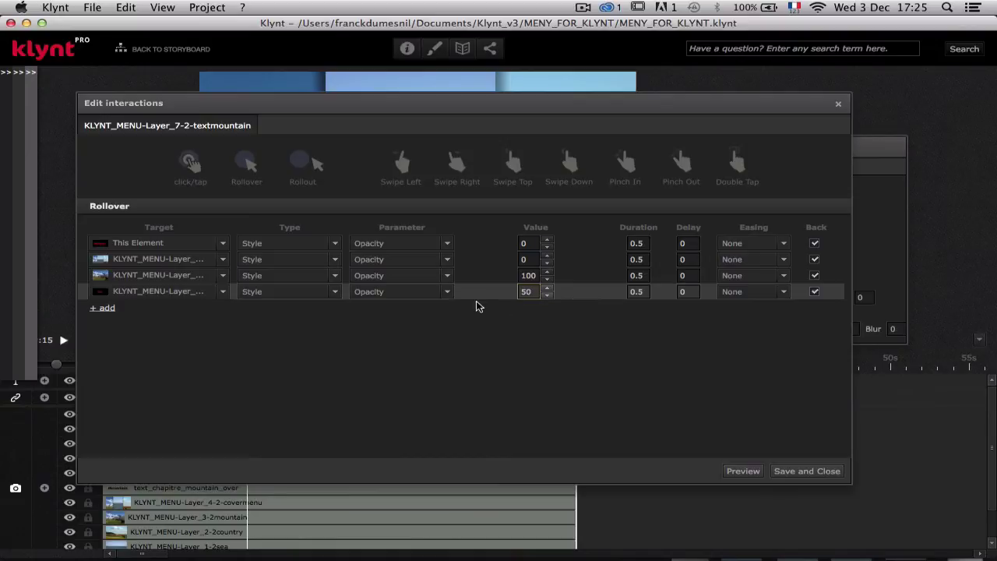
Step: Add a fifth rollover action targeting KLYNT_MENU-Layer_6-2-textcountry with an Opacity value of 50 and preview the effect in the browser
click(102, 309)
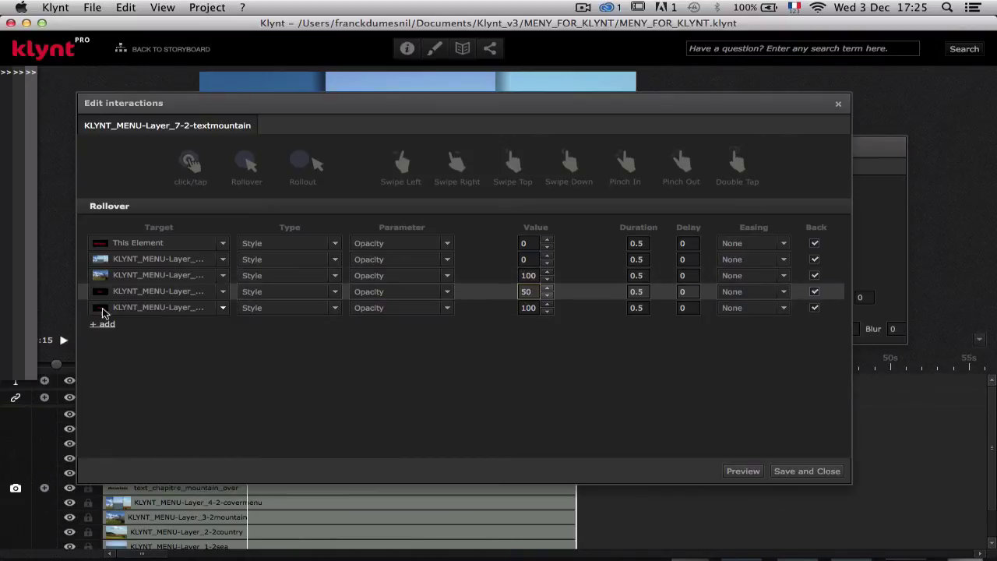
click(196, 308)
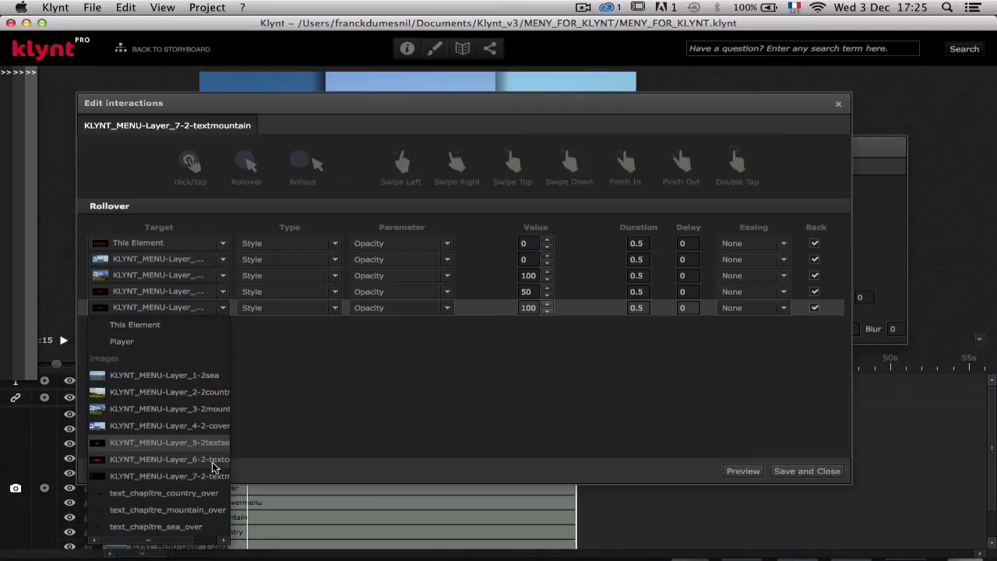
click(215, 466)
double_click(525, 309)
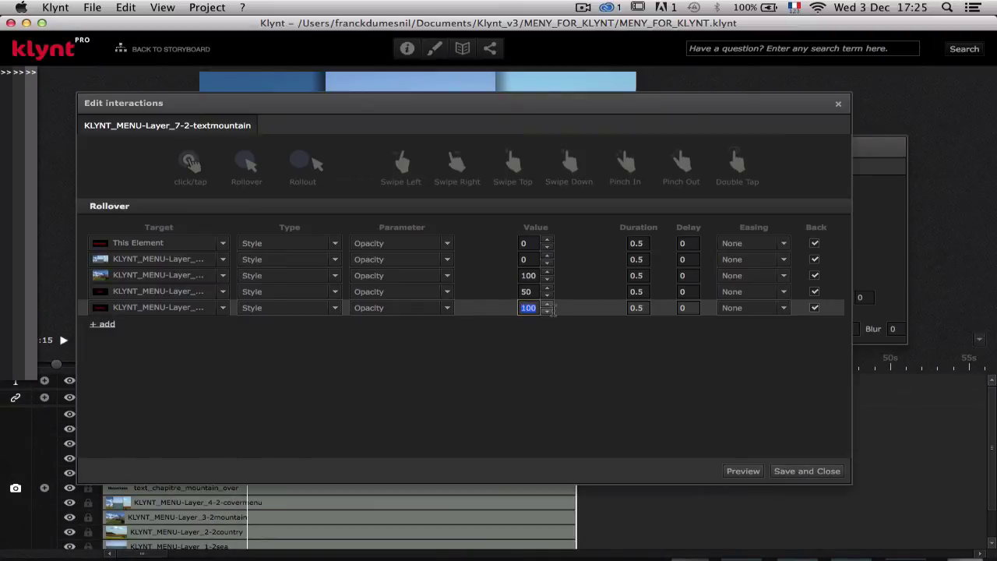
text(50)
click(743, 474)
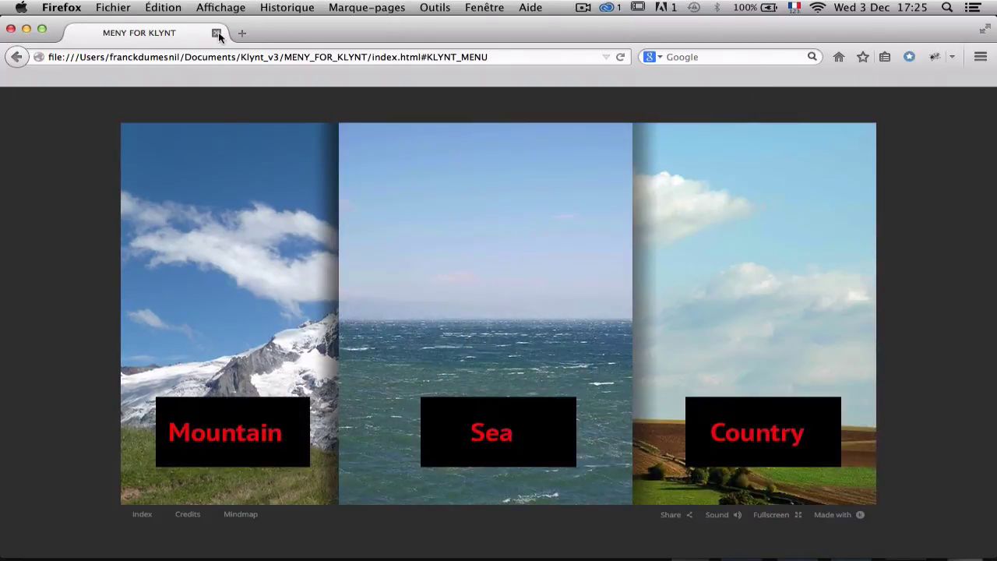
click(217, 33)
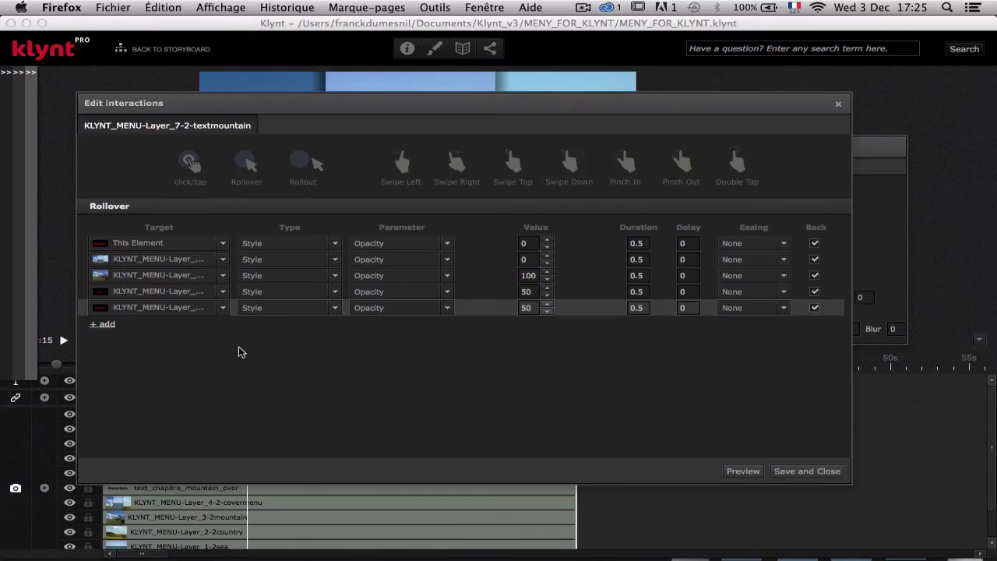
Step: Add rollover actions setting text_chapitre_country_over and text_chapitre_sea_over to Opacity 0, and save the Mountain label's interactions after a preview
click(105, 326)
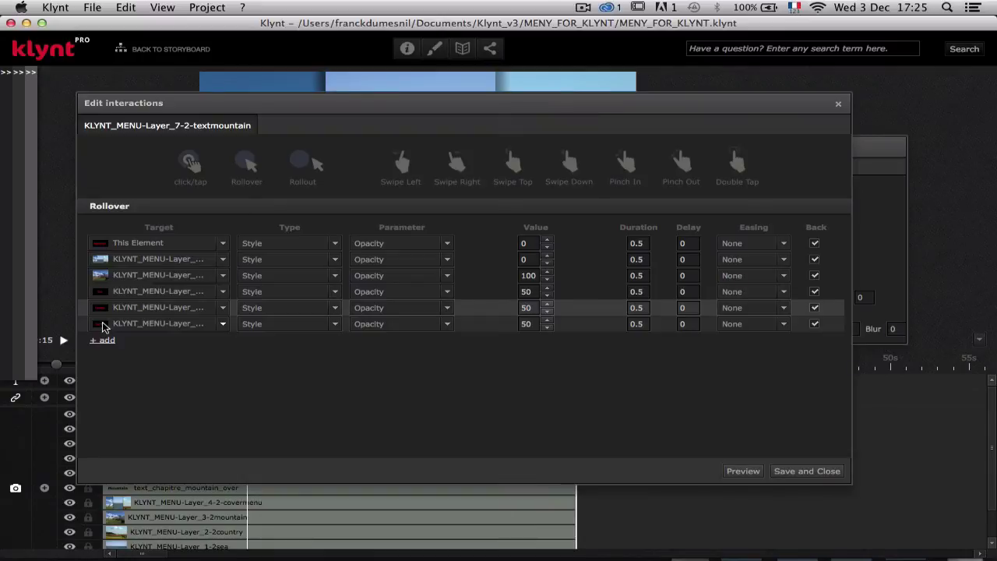
click(144, 325)
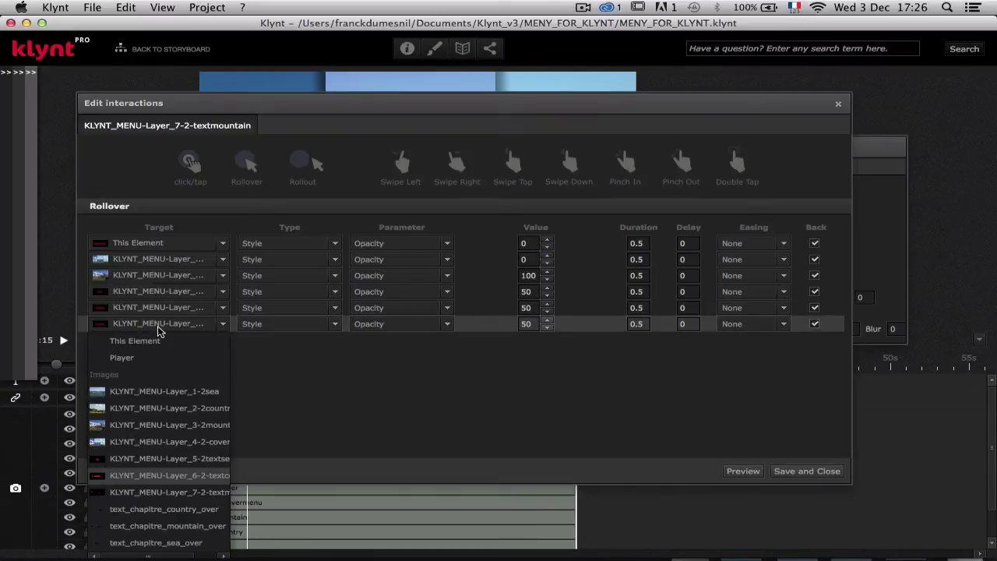
click(159, 508)
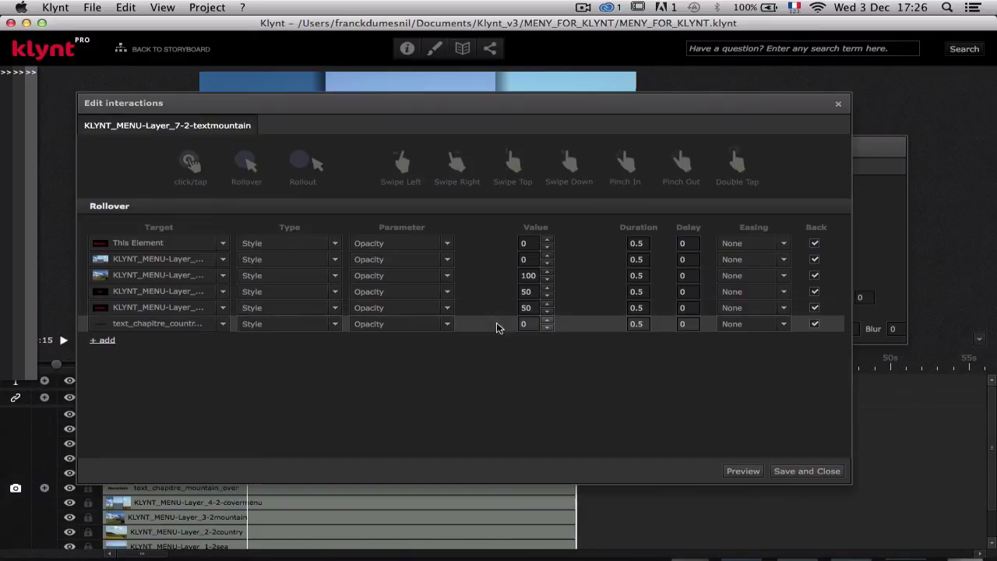
click(218, 342)
click(155, 322)
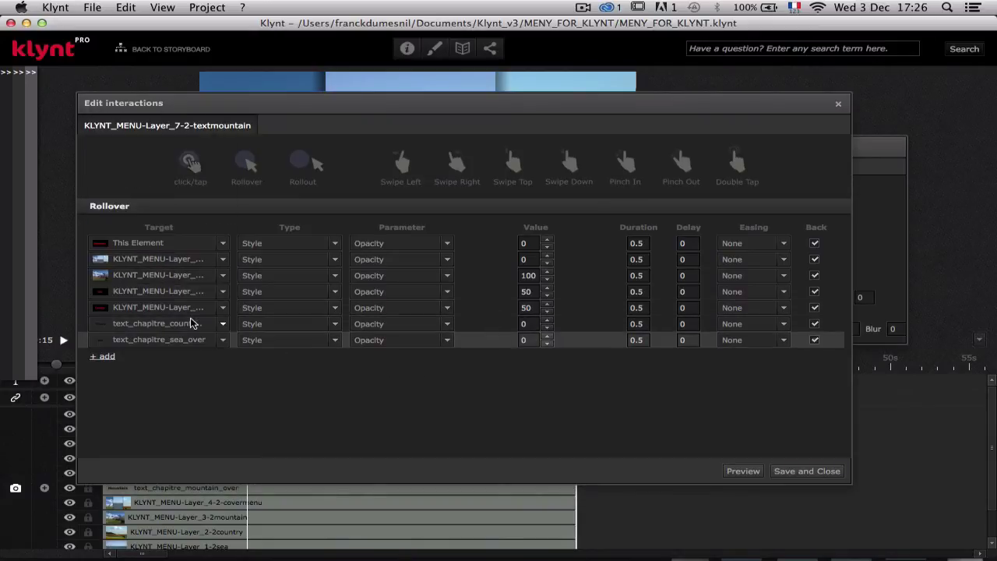
click(742, 472)
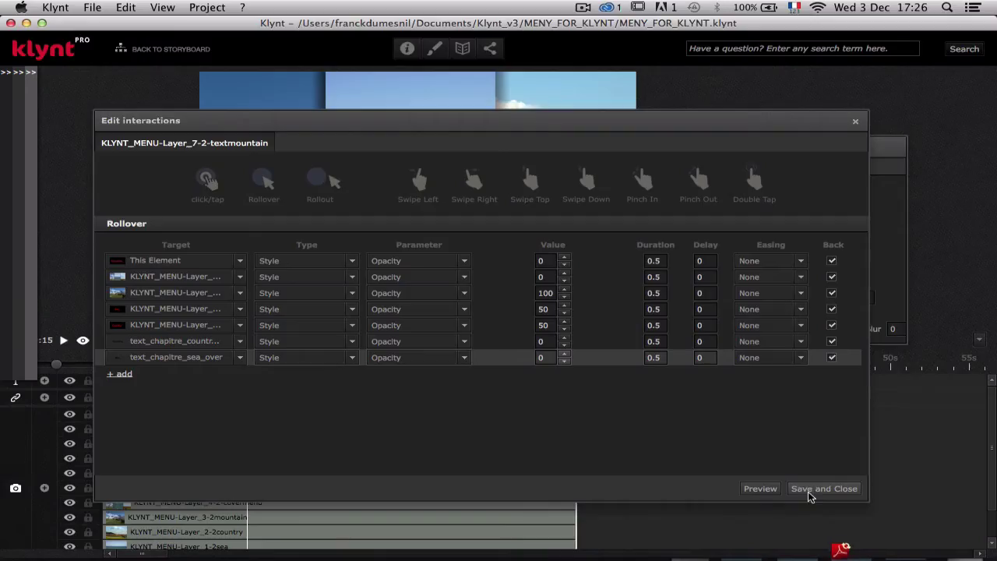
click(814, 491)
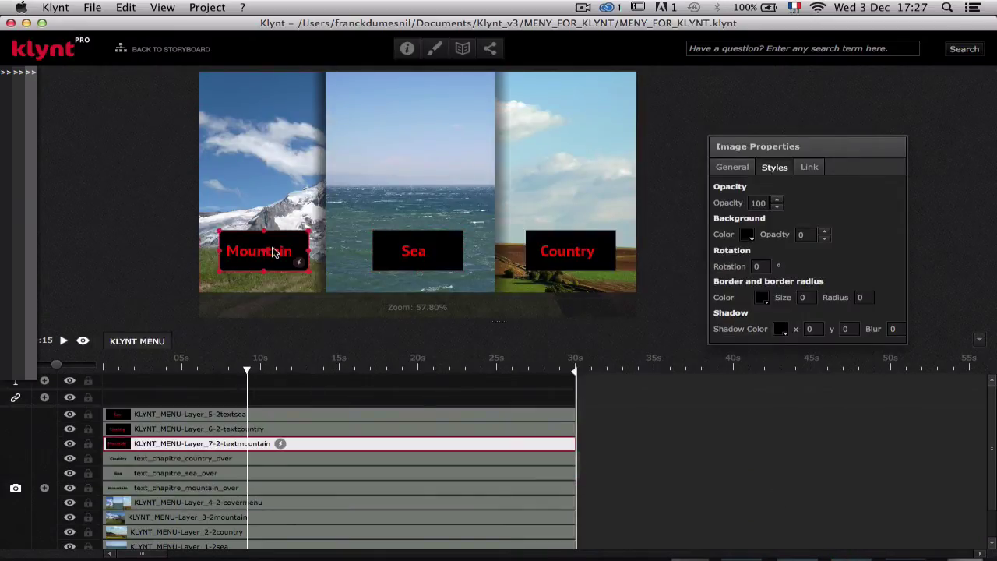
Step: Copy the Mountain label's rollover actions to the KLYNT_MENU-Layer_5-2textsea layer by editing both layers' interactions together
click(433, 259)
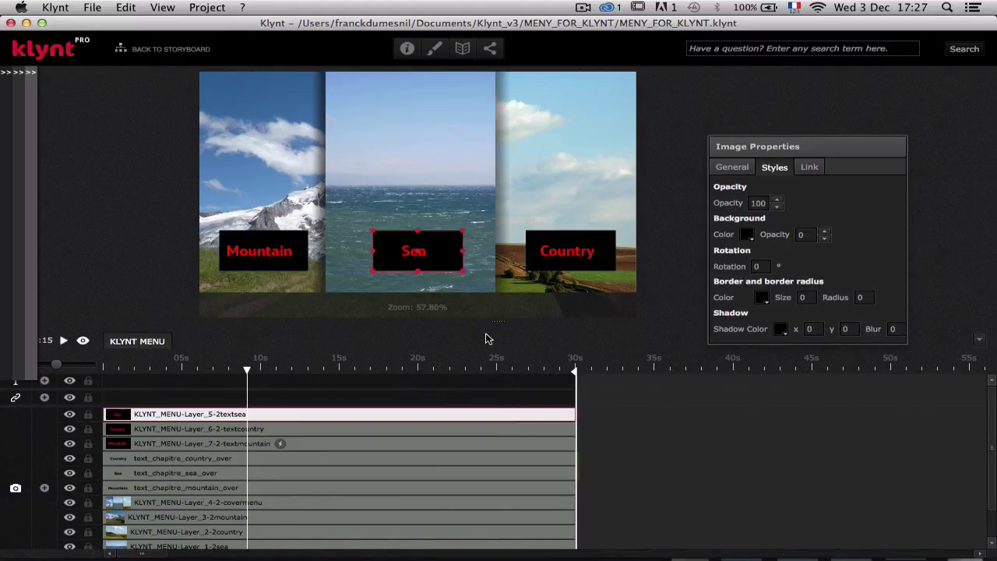
shift+click(232, 444)
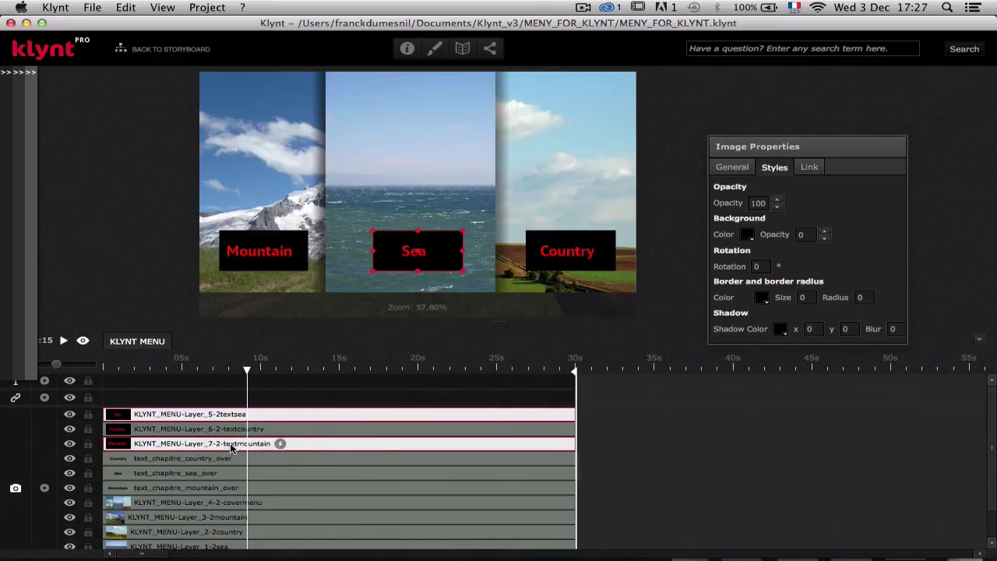
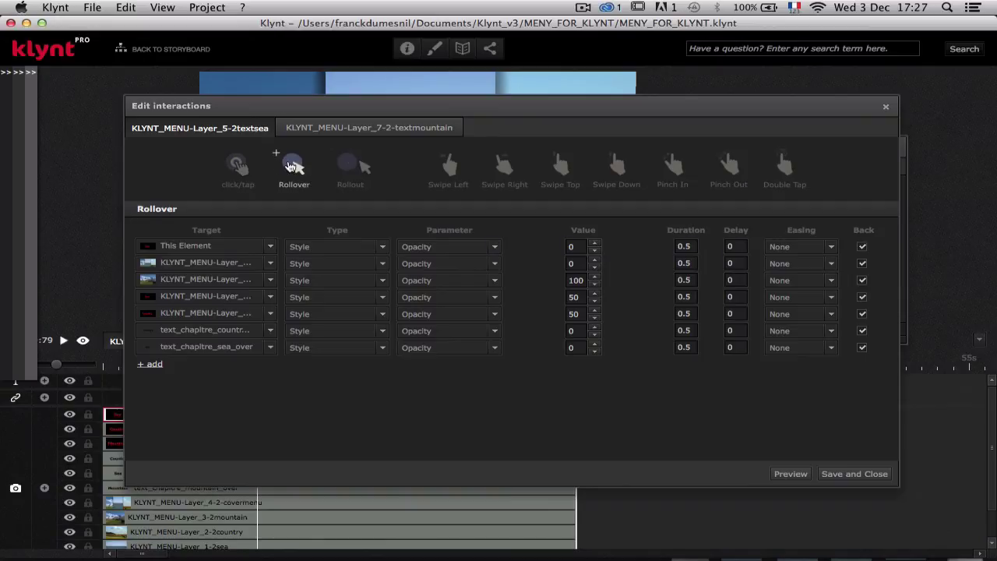
drag(318, 111, 325, 114)
Step: Retarget the Sea rollover's third action, with Opacity 100, to KLYNT_MENU-Layer_1-2sea
click(232, 269)
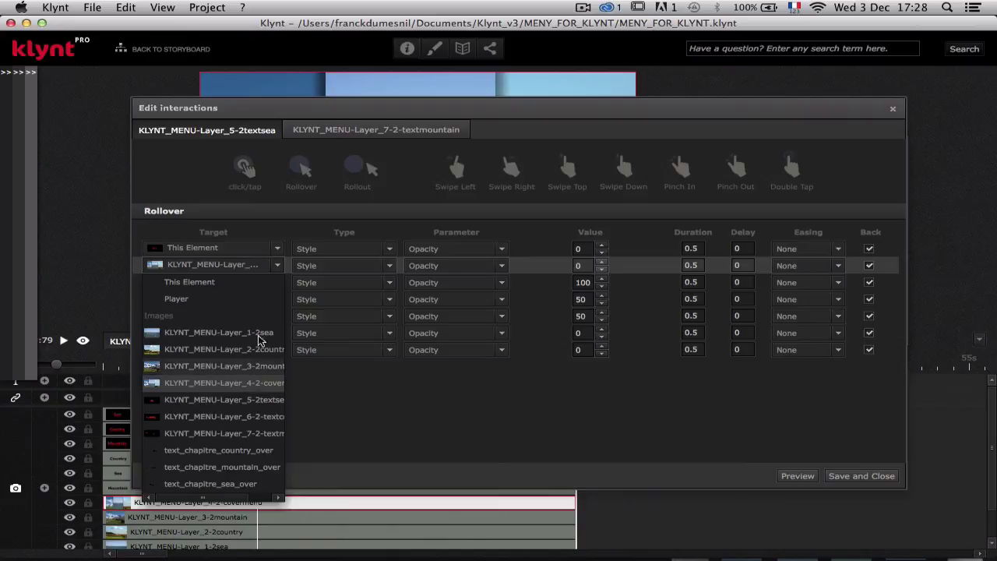
click(243, 272)
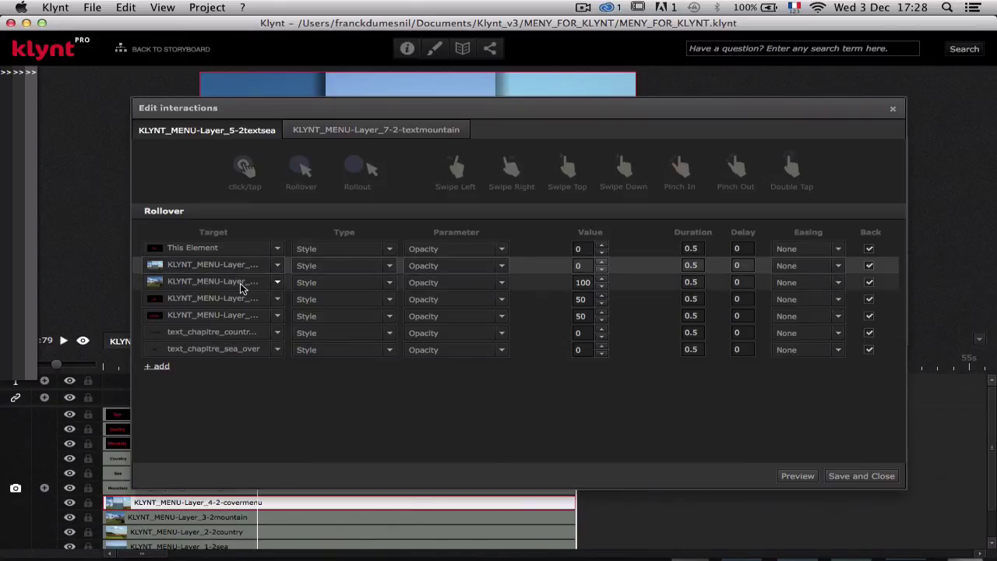
click(241, 288)
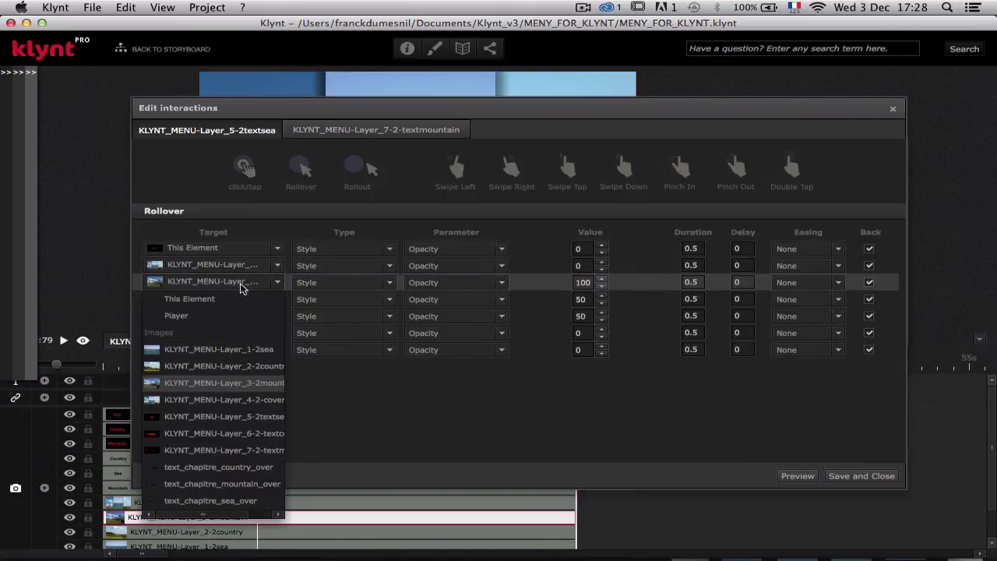
click(262, 350)
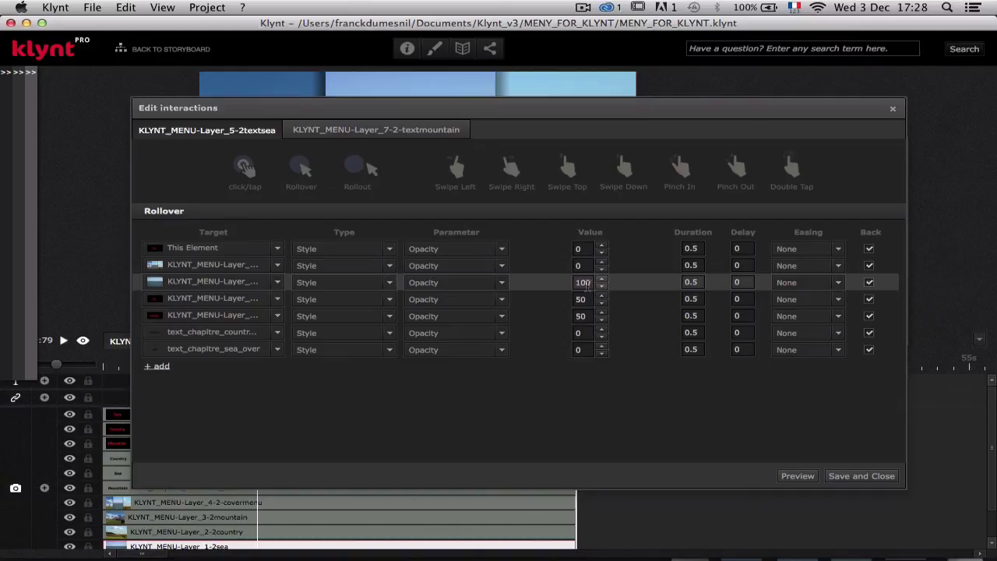
Step: Set the Sea rollover's fourth action to an Opacity value of 0 and choose KLYNT_MENU-Layer_6-2-textcountry as the fifth action's target
click(236, 303)
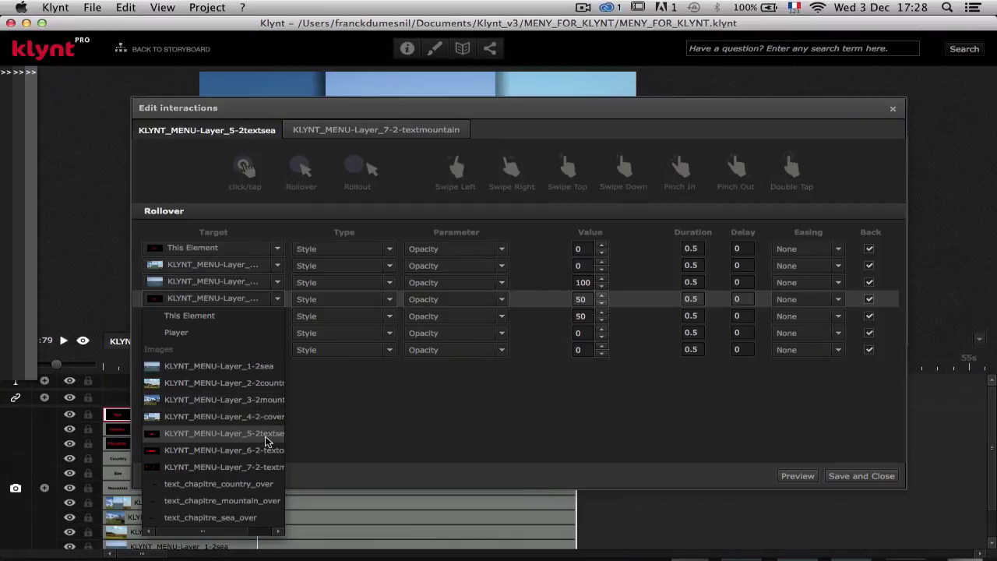
click(251, 304)
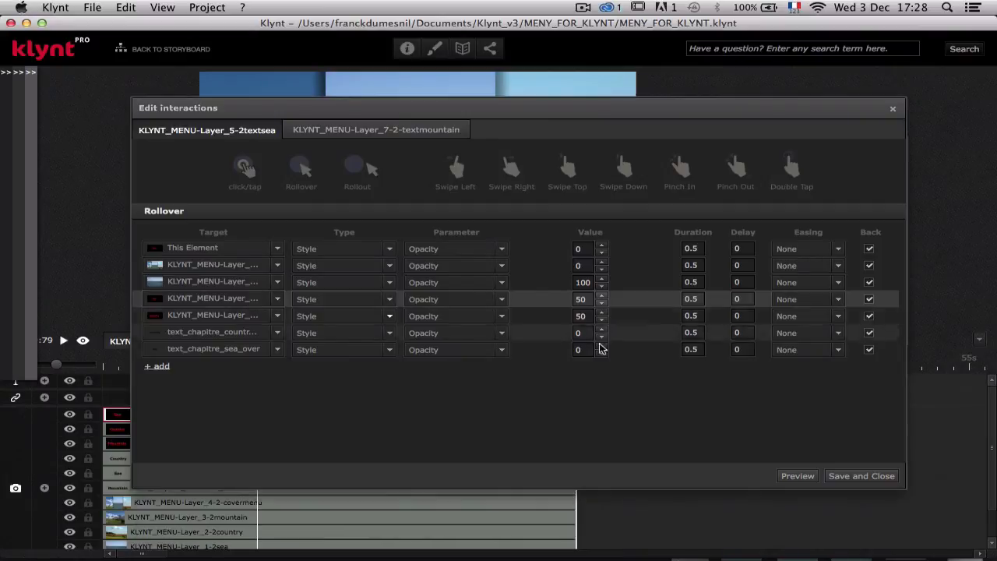
double_click(585, 300)
text(0)
click(274, 316)
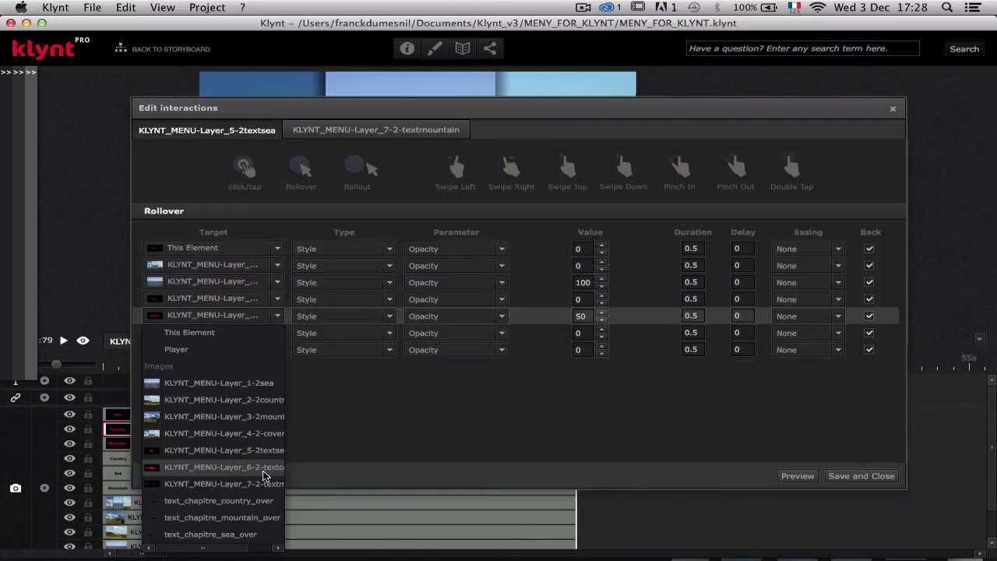
click(263, 467)
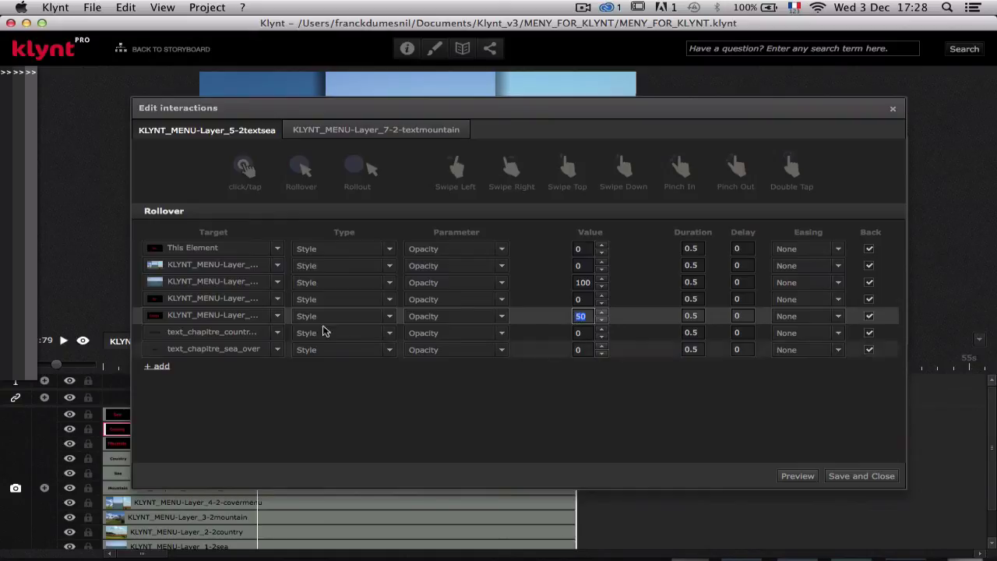
Step: Add an eighth action to the Sea rollover and set the seventh action, targeting text_chapitre_sea_over, to an Opacity value of 100
click(235, 332)
click(238, 303)
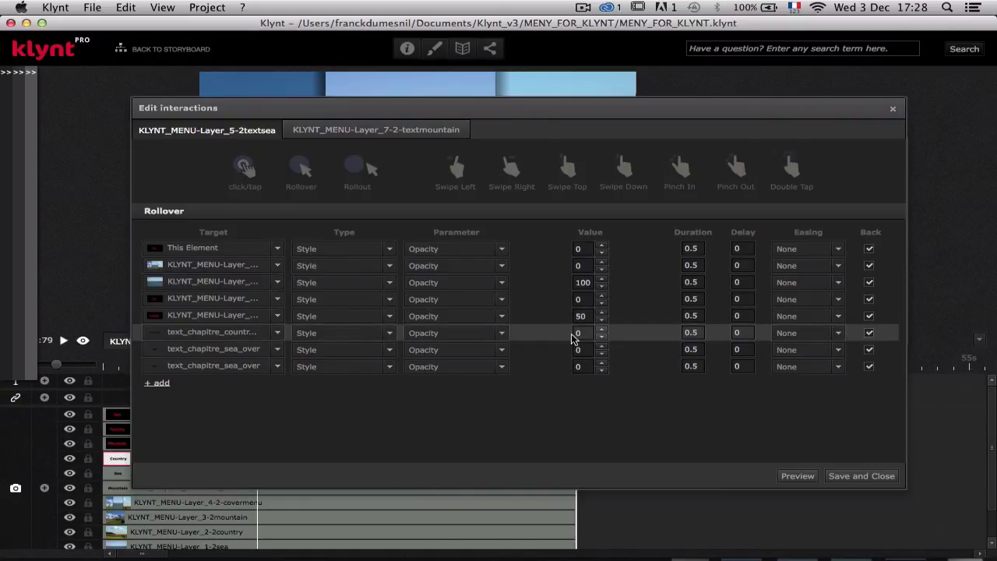
click(231, 350)
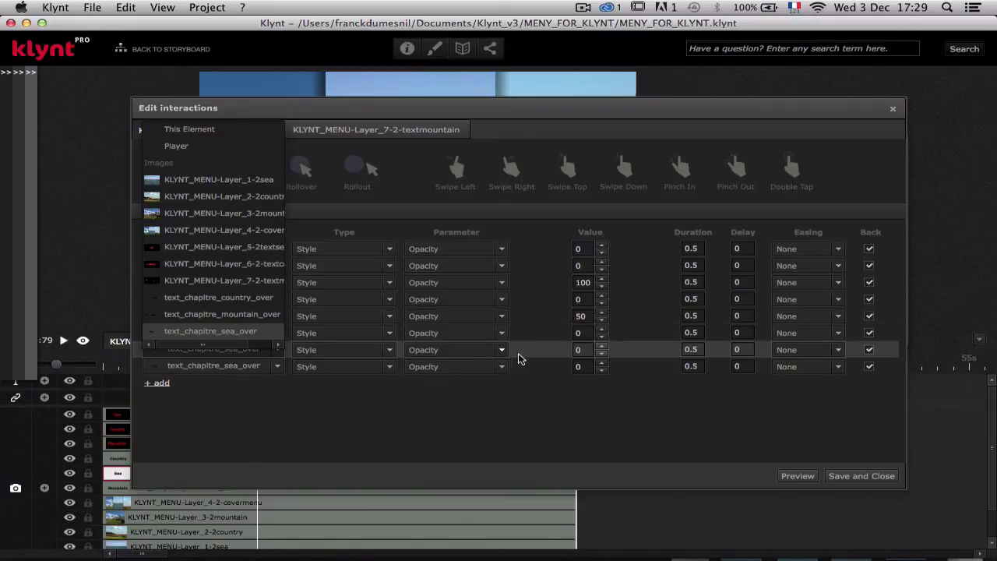
click(581, 350)
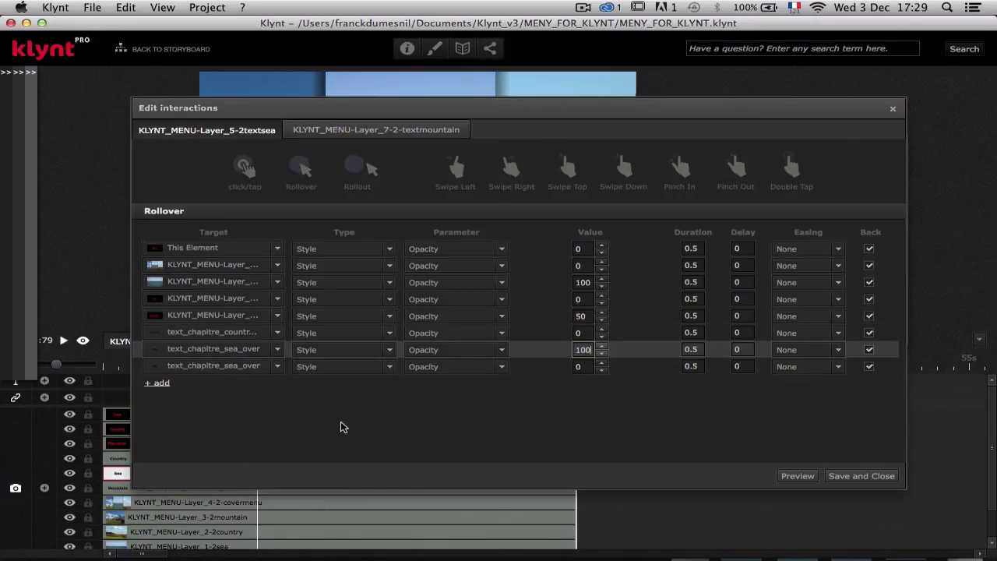
Step: Delete the eighth action, the duplicate targeting text_chapitre_sea_over, from the Sea rollover
click(258, 373)
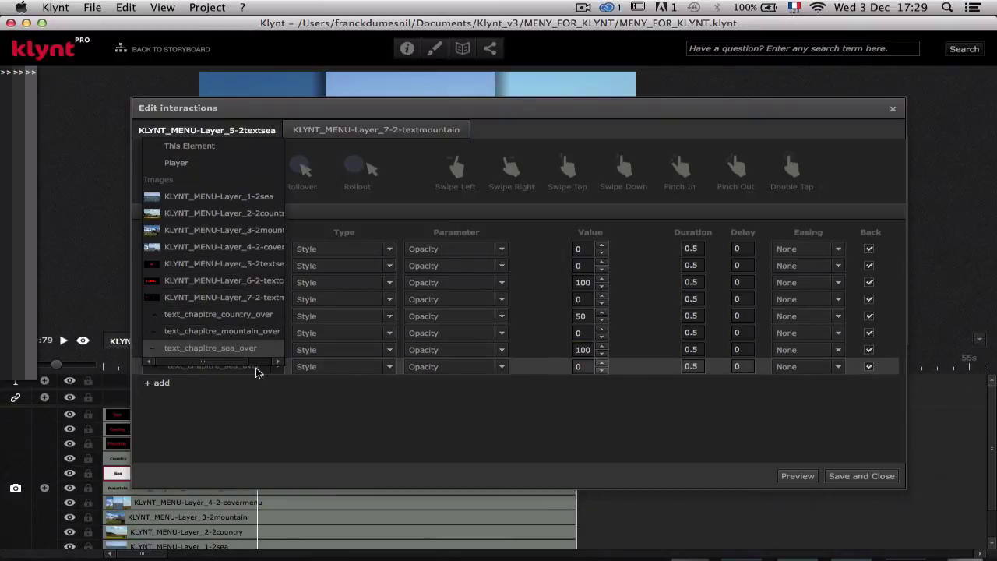
click(237, 373)
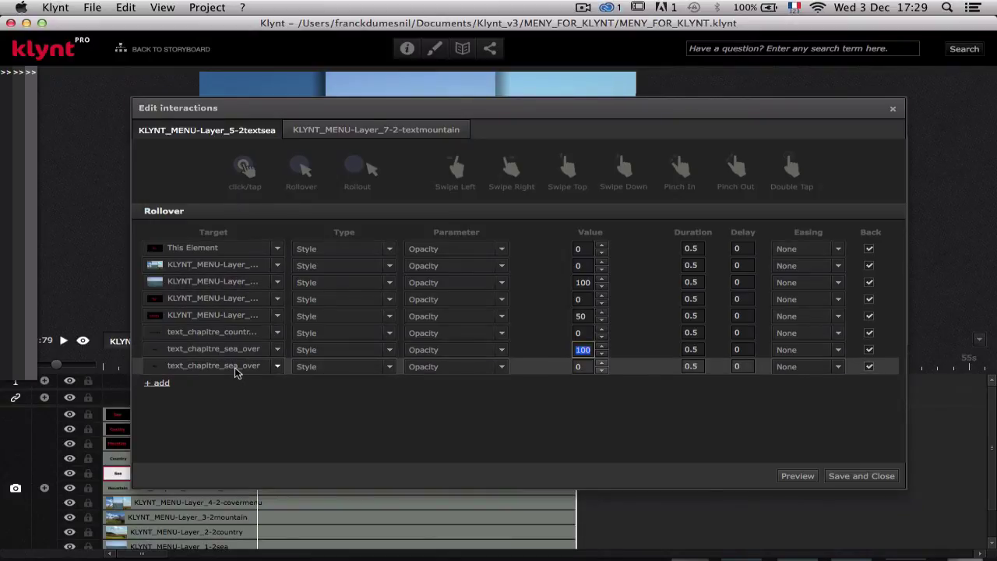
right_click(236, 373)
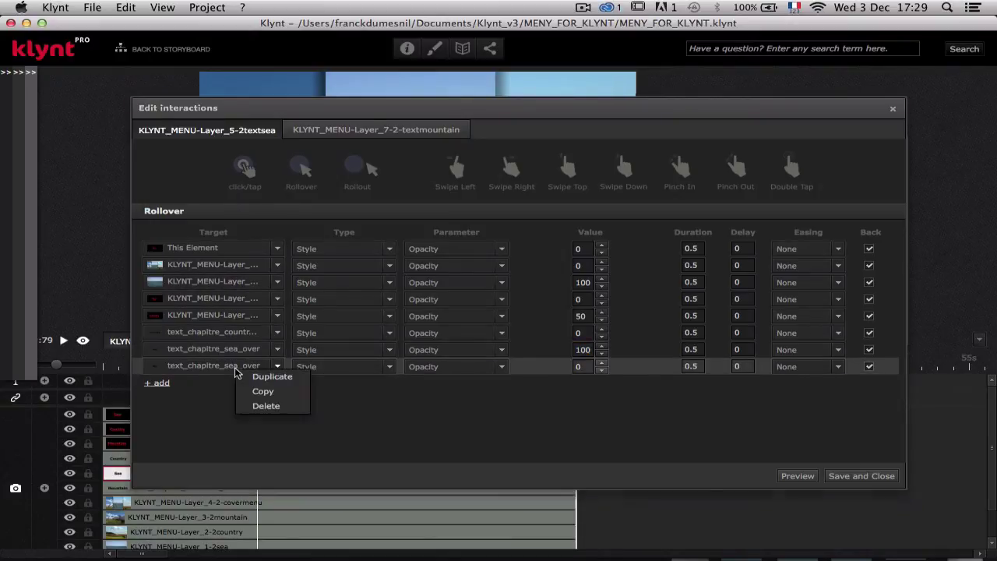
click(264, 406)
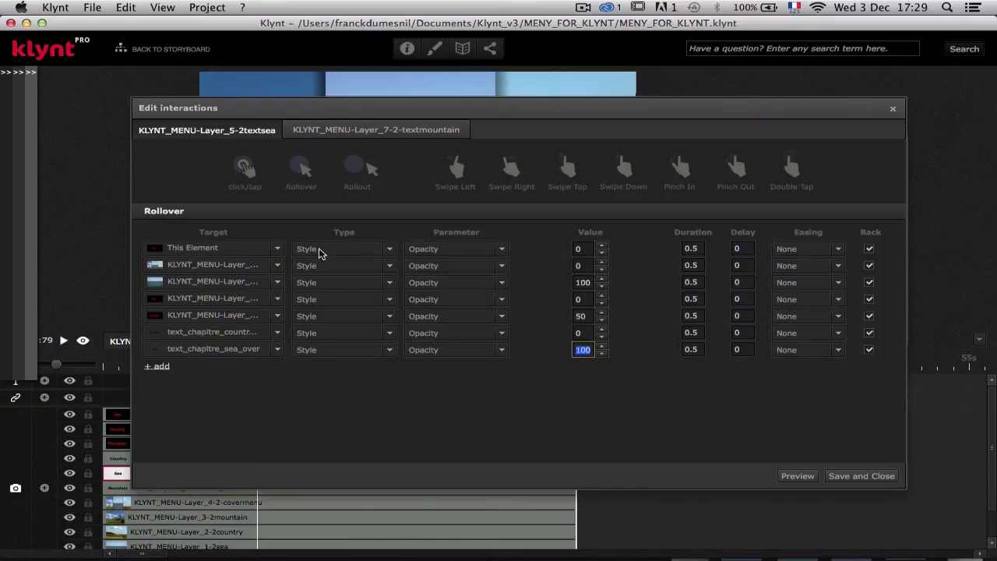
Step: Preview the menu in the browser, test the Mountain and Sea rollovers, and return to the interactions editor
click(795, 473)
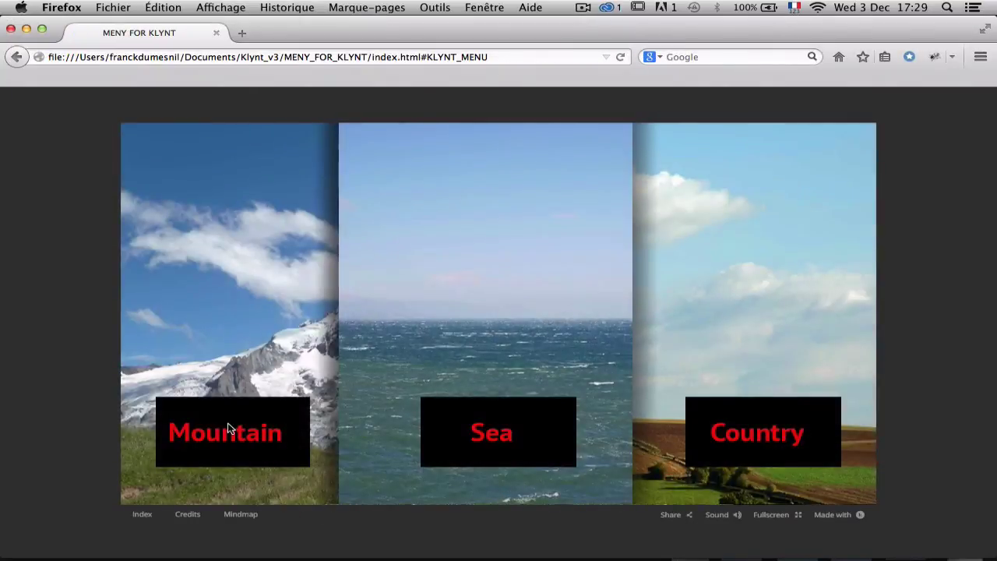
mouse_move(221, 441)
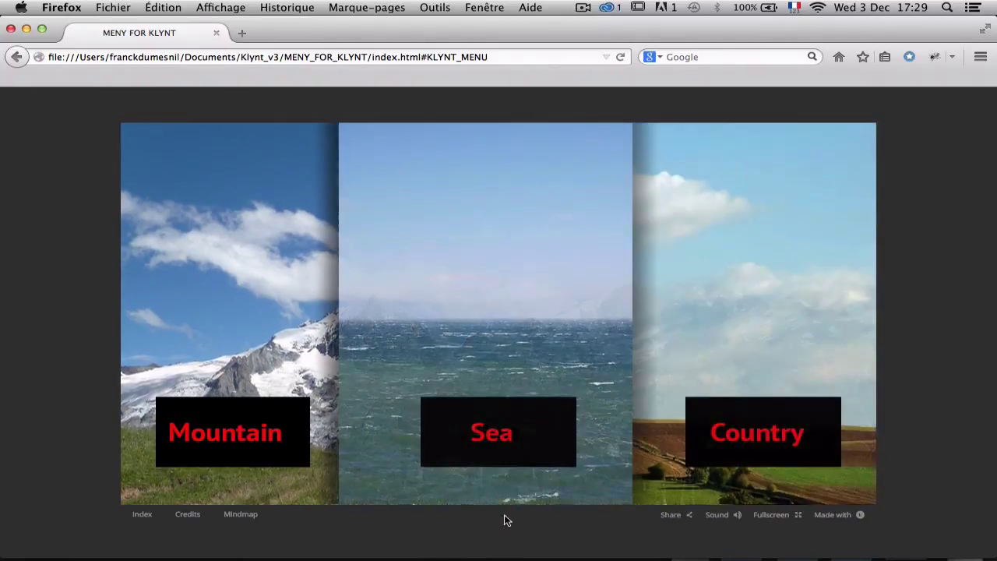
mouse_move(497, 438)
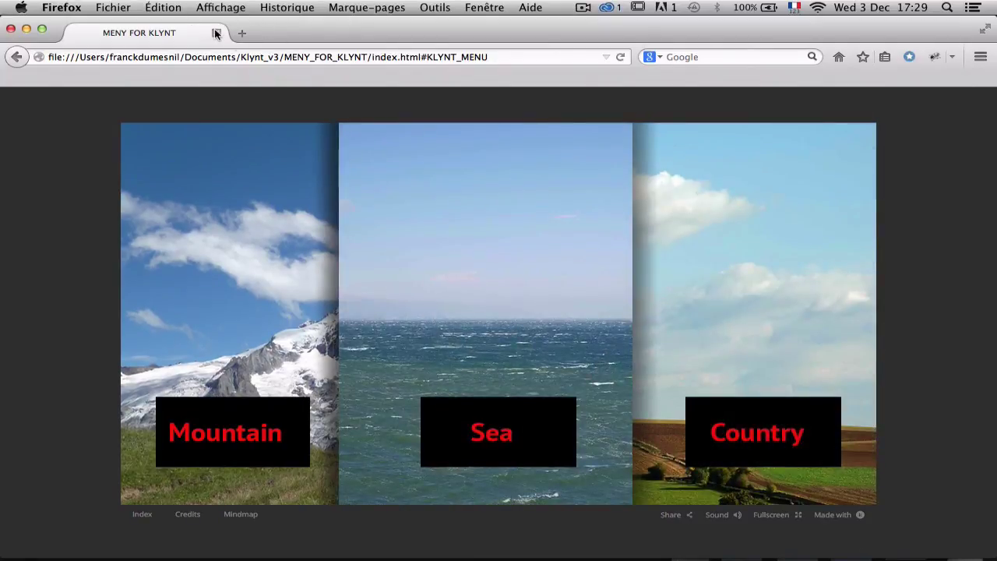
click(216, 33)
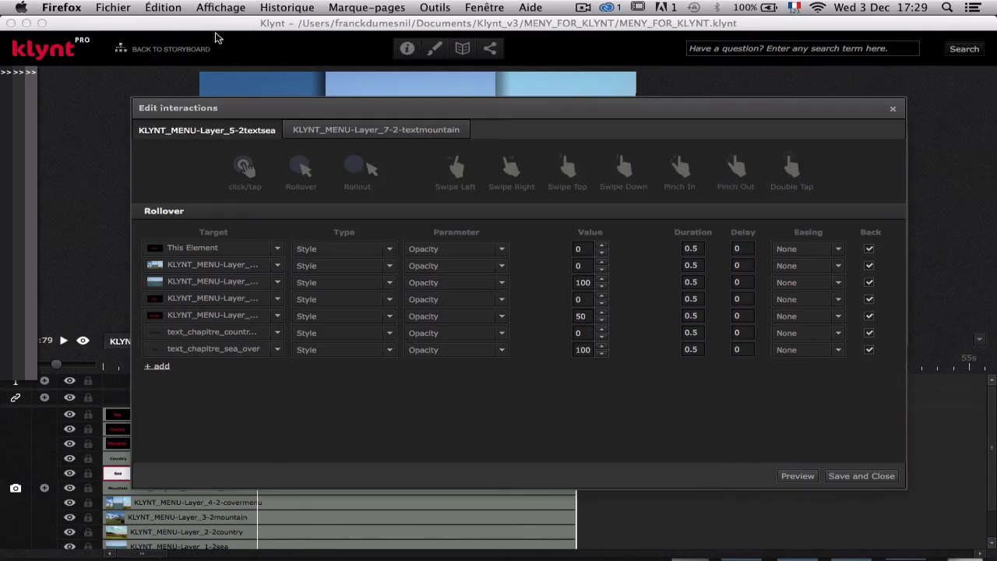
click(267, 414)
Step: Add an eighth action to the Sea rollover targeting KLYNT_MENU-Layer_2-2country with an Opacity value of 0
drag(265, 111, 276, 110)
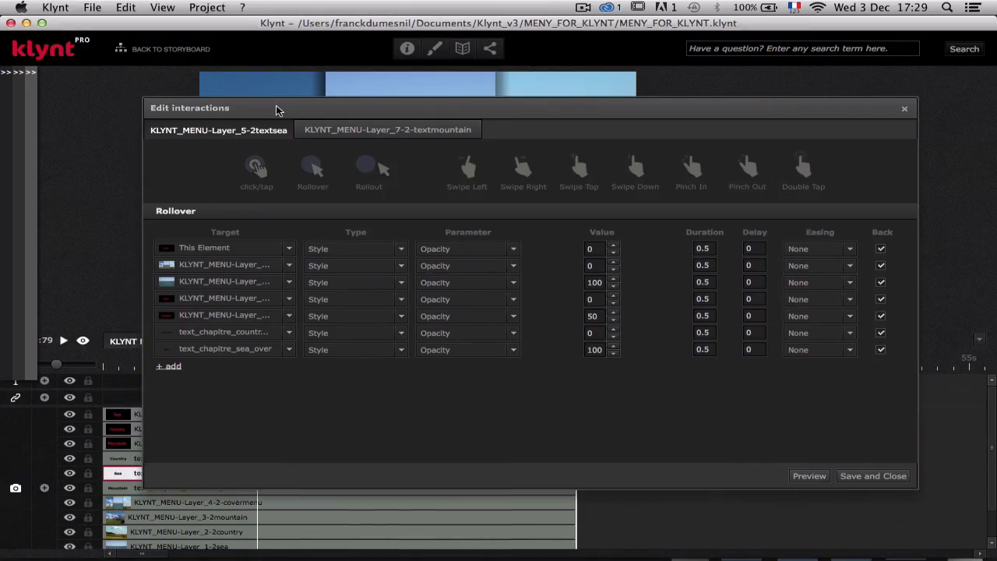
click(170, 366)
click(271, 368)
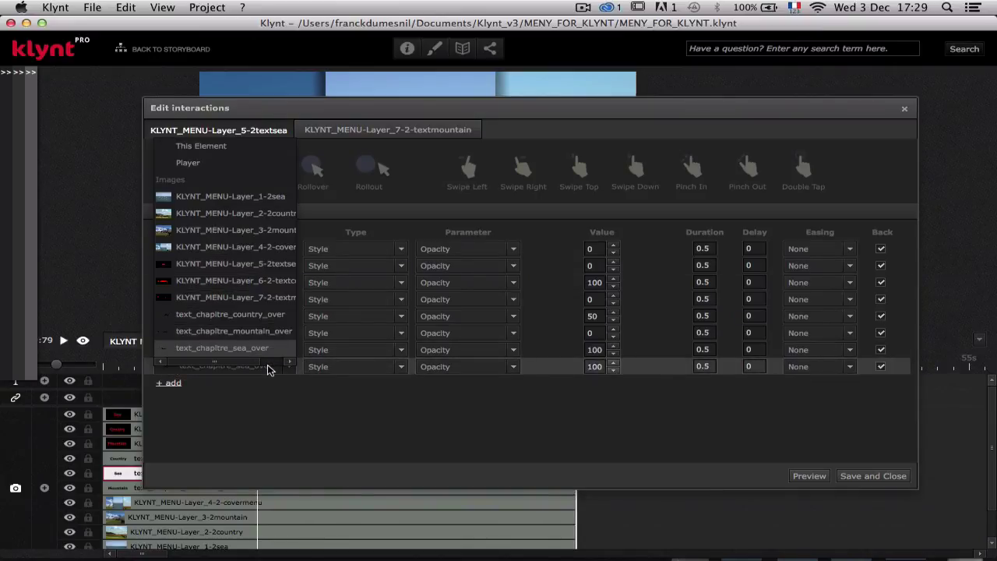
click(230, 198)
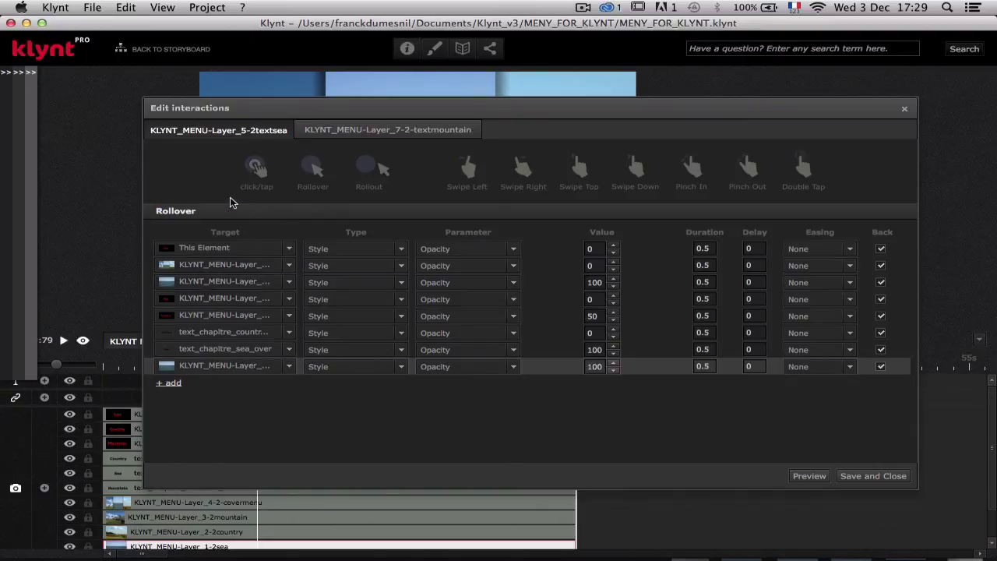
double_click(599, 372)
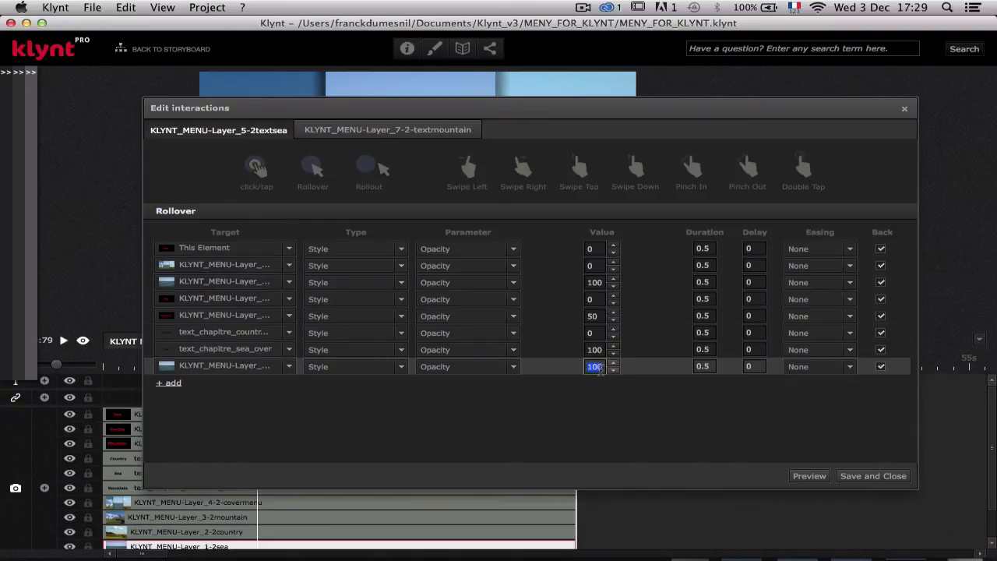
click(226, 366)
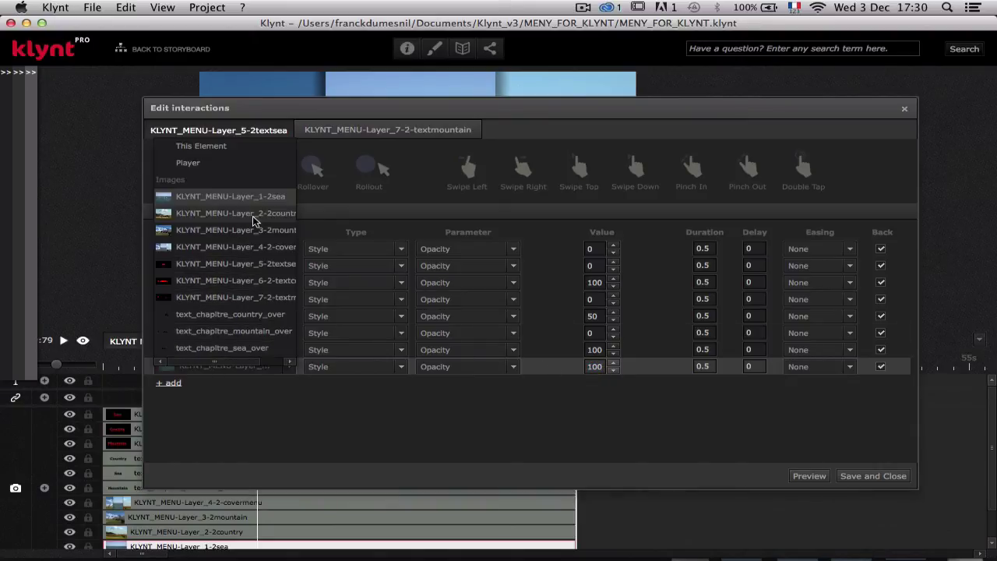
click(253, 220)
double_click(601, 370)
text(0)
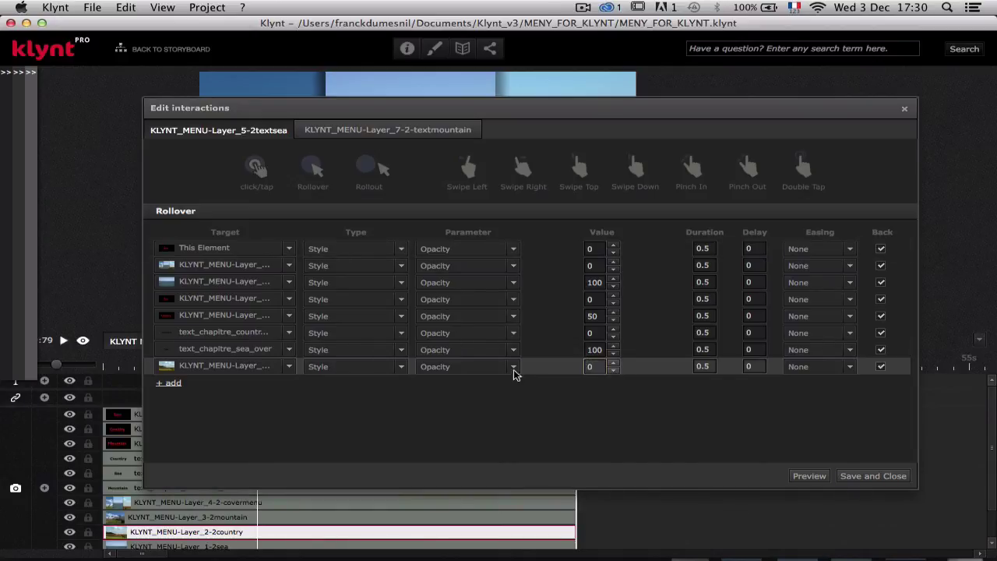
Step: Add a ninth action to the Sea rollover targeting KLYNT_MENU-Layer_3-2mountain with an Opacity value of 0
click(180, 385)
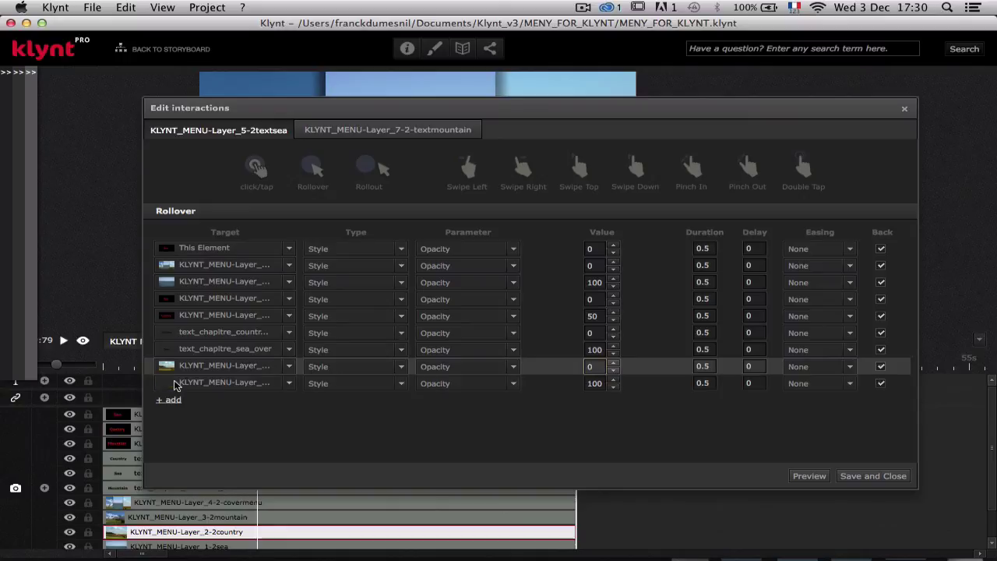
click(239, 386)
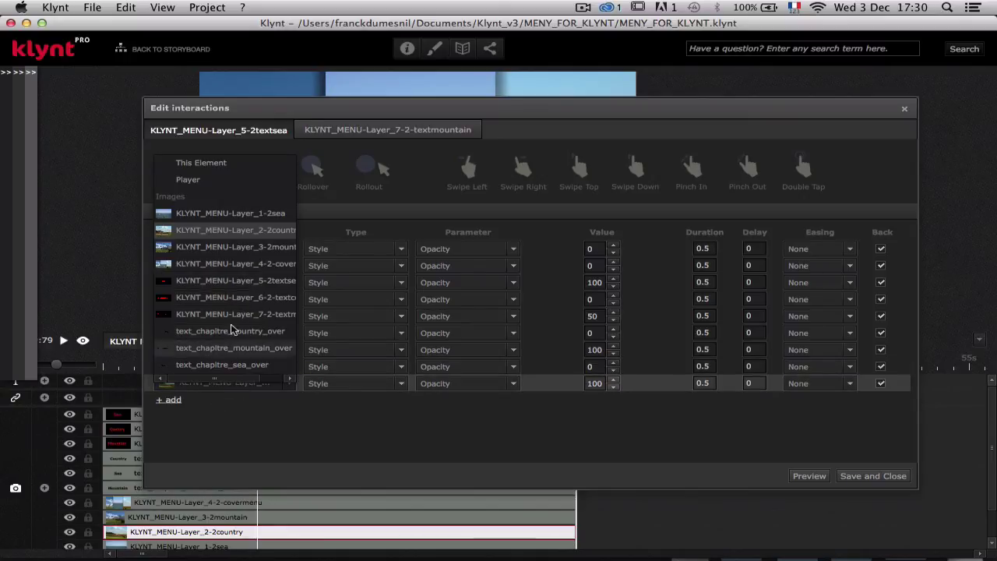
click(265, 247)
double_click(600, 384)
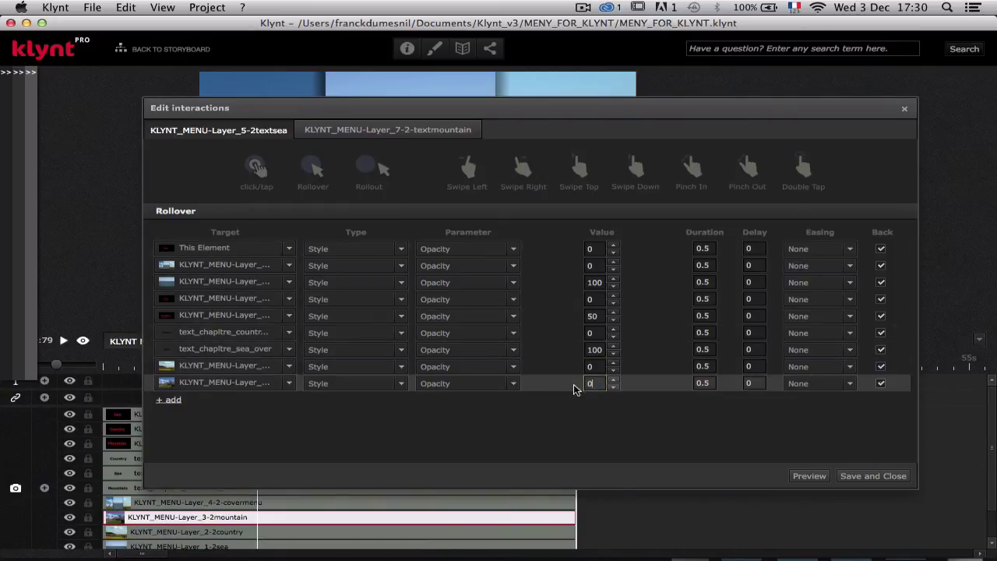
Step: Preview the menu again, test the Sea label's rollover, and close the preview to resume editing
click(810, 475)
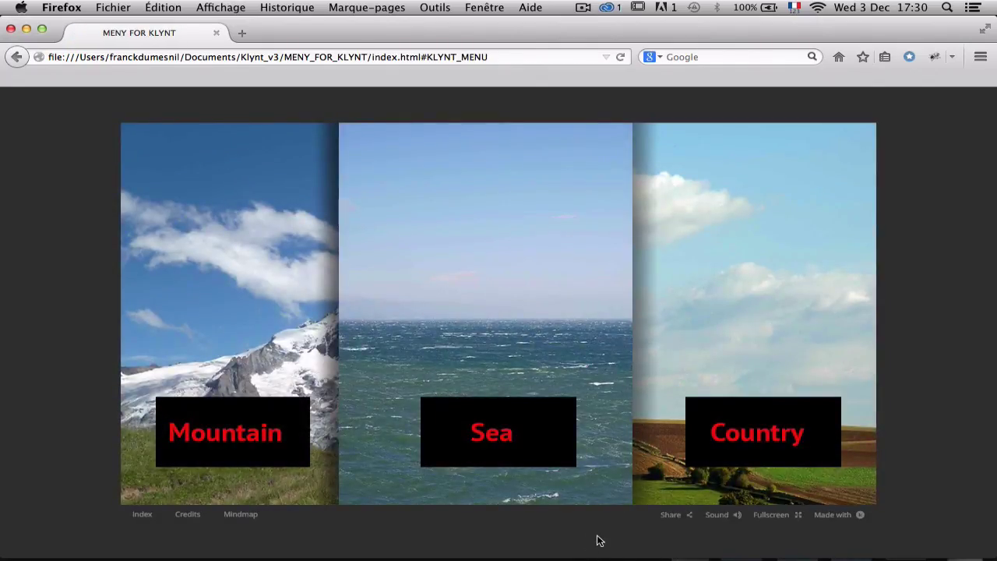
mouse_move(546, 444)
click(217, 32)
click(363, 424)
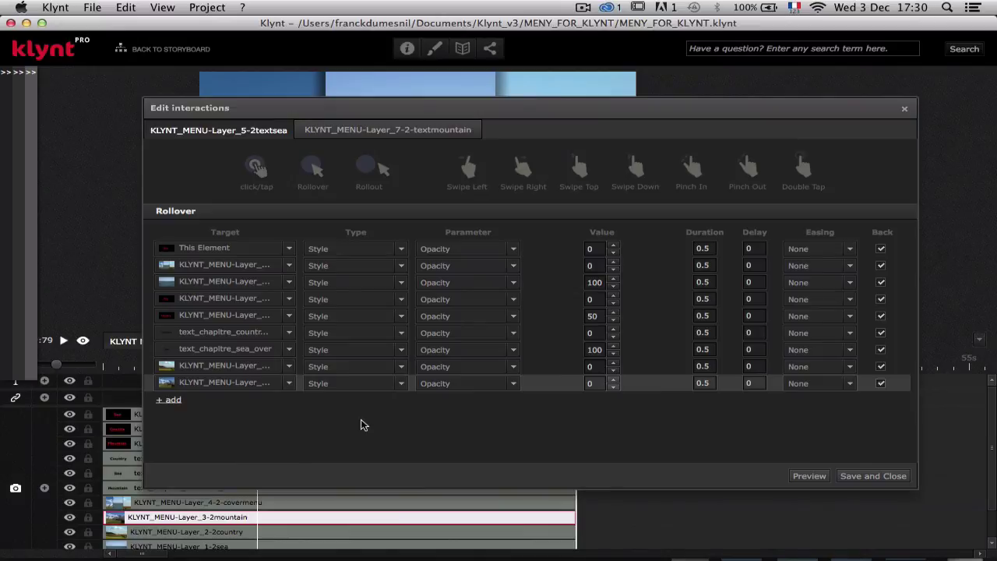
Step: Add a tenth Sea rollover action targeting KLYNT_MENU-Layer_7-2-textmountain with an Opacity value of 50, and check the rollover in the preview
click(171, 401)
click(243, 401)
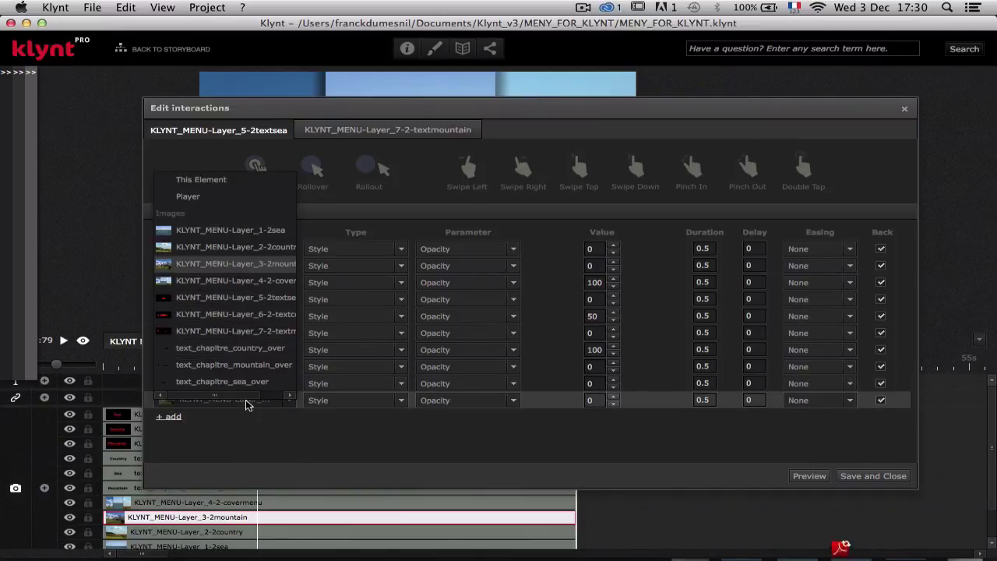
click(228, 332)
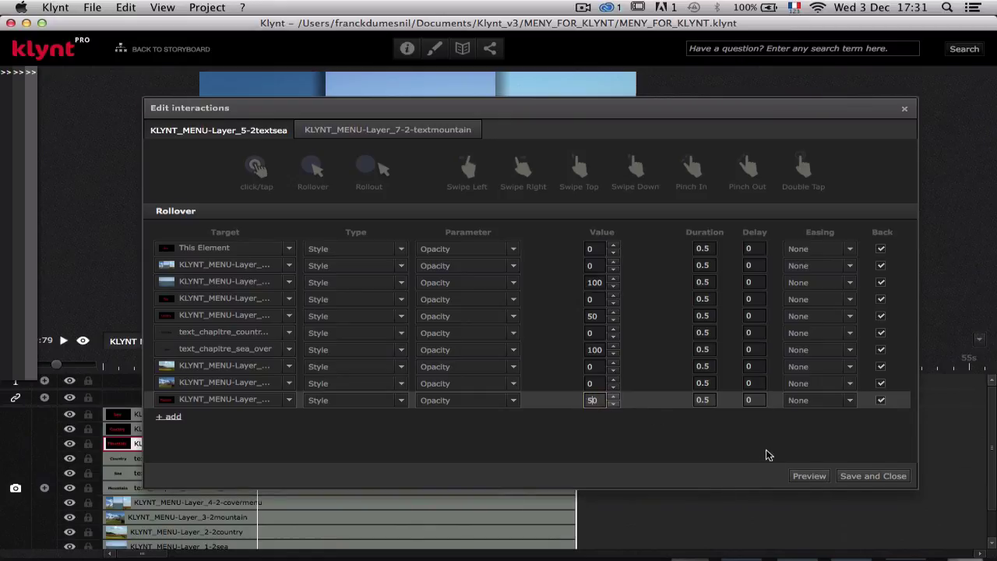
click(818, 476)
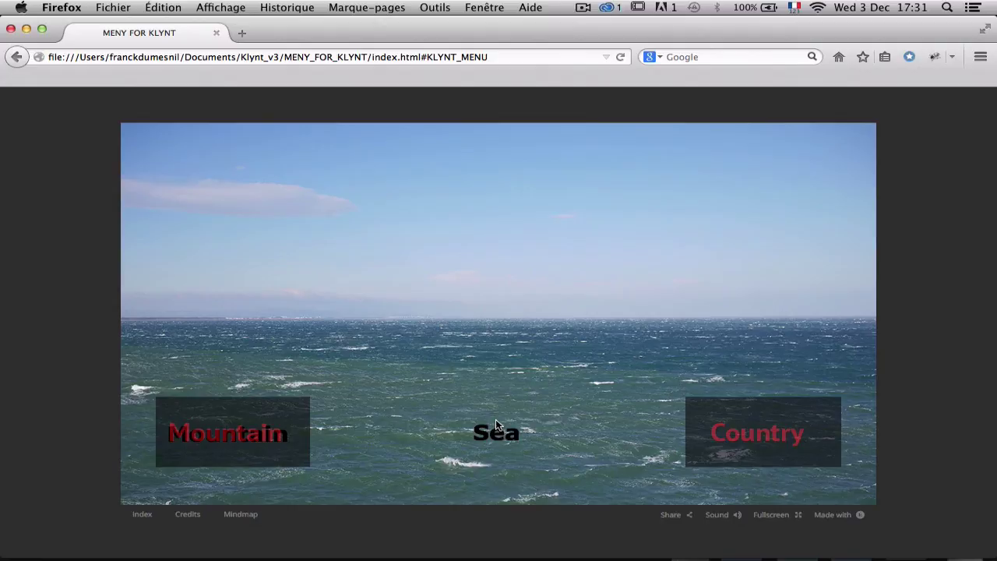
key(super+Tab)
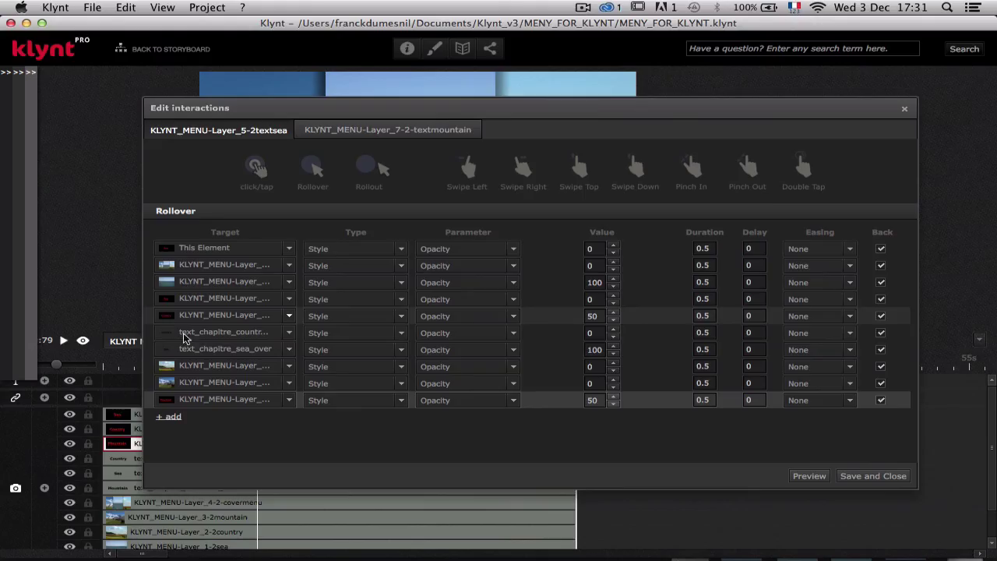
Step: Add an eleventh action to the Sea rollover targeting text_chapitre_mountain_over with an Opacity value of 0
click(176, 419)
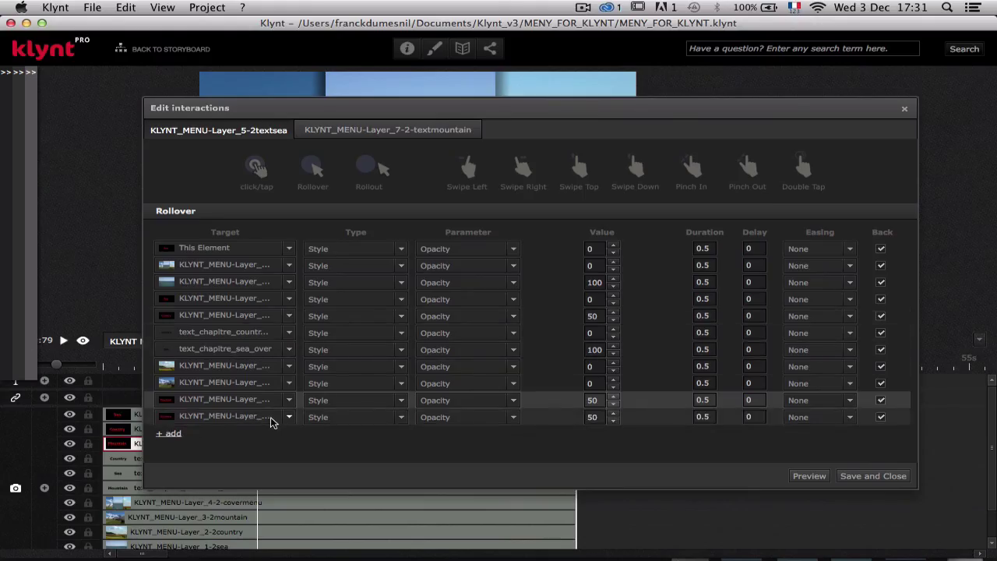
click(274, 419)
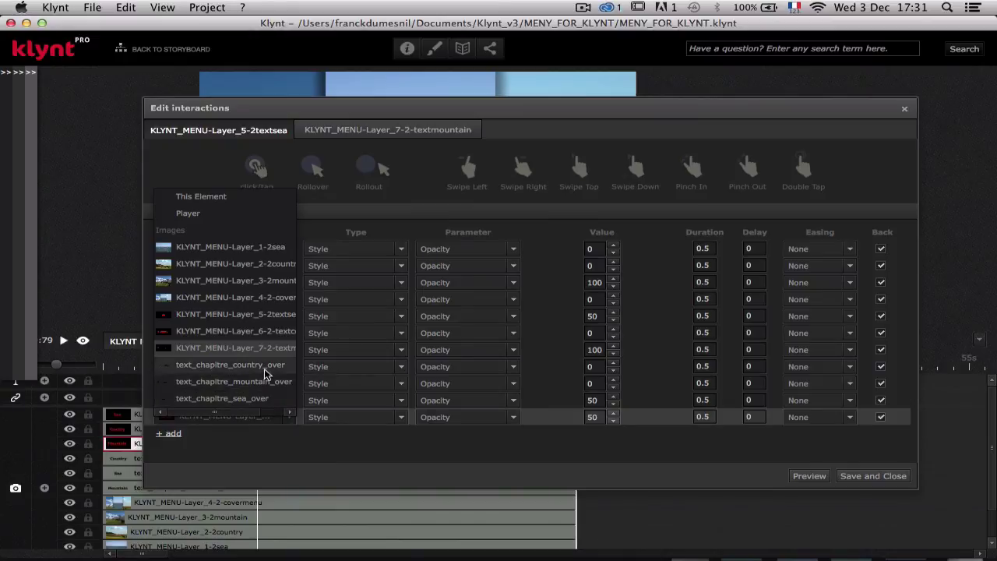
click(264, 383)
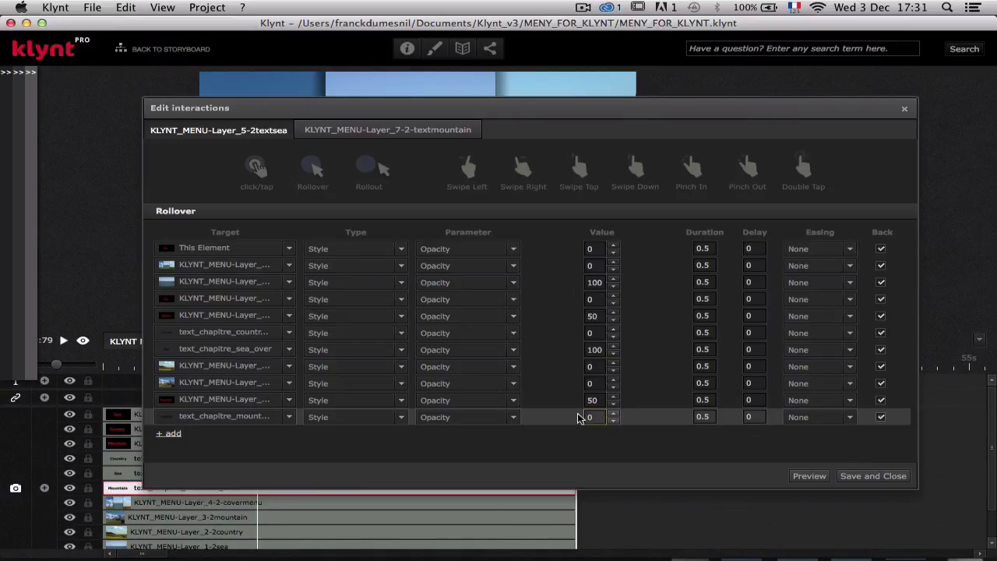
Step: Save the interactions and preview the whole menu in the browser, testing the Mountain rollover
click(874, 476)
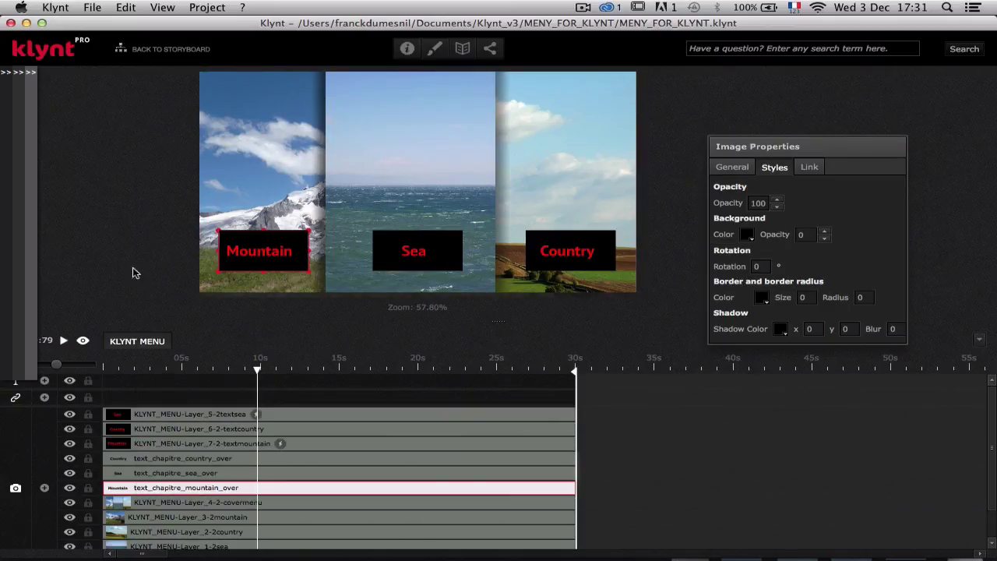
click(83, 344)
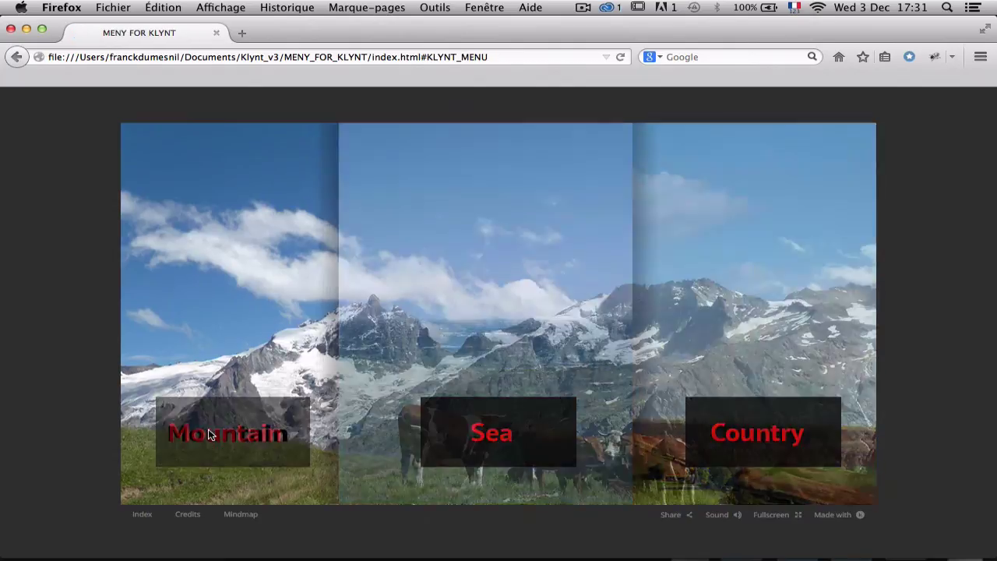